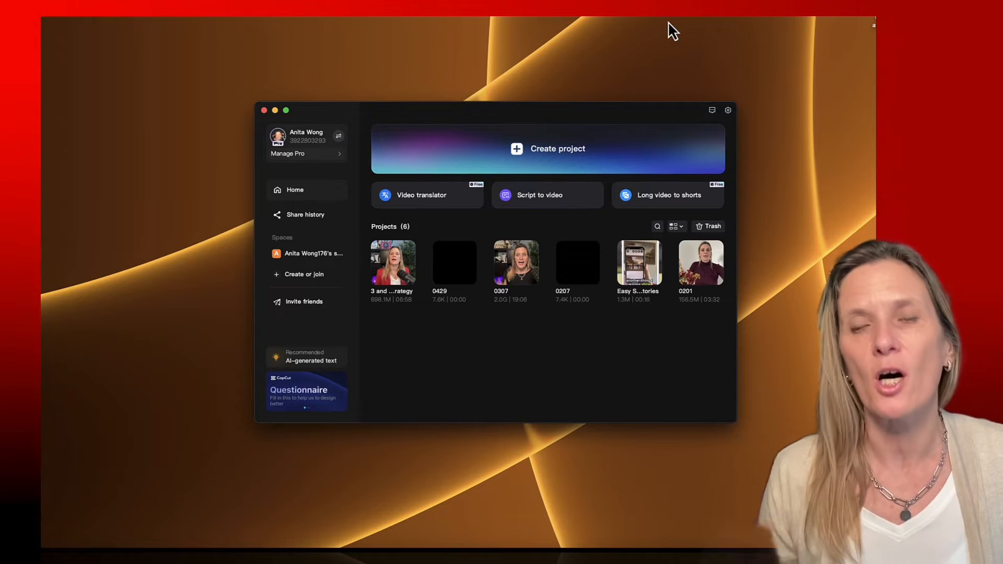
Create a new project and import CapCut Desktop.mp4 from the EDITED VIDEOS FOR 2024 folder.
click(578, 142)
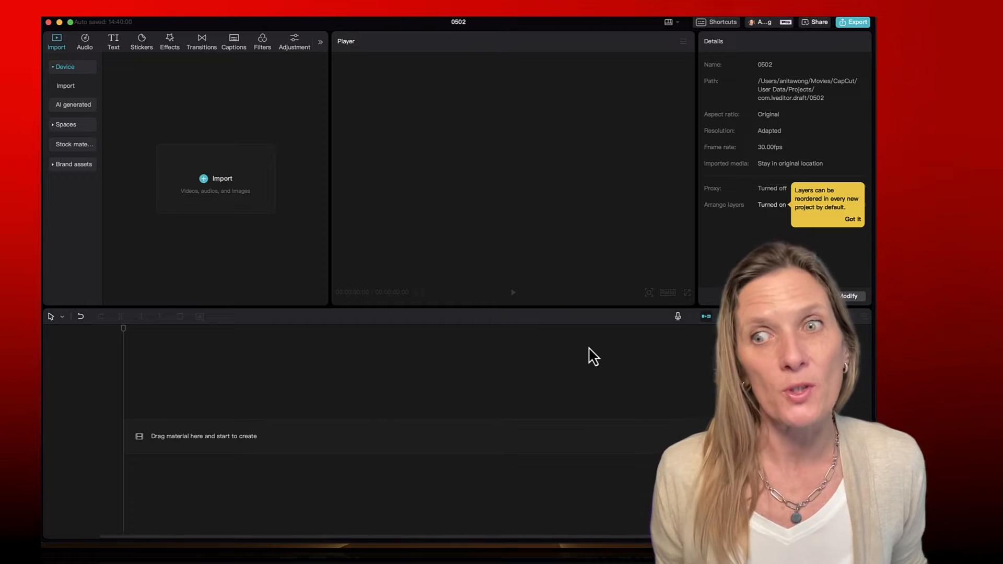
click(220, 178)
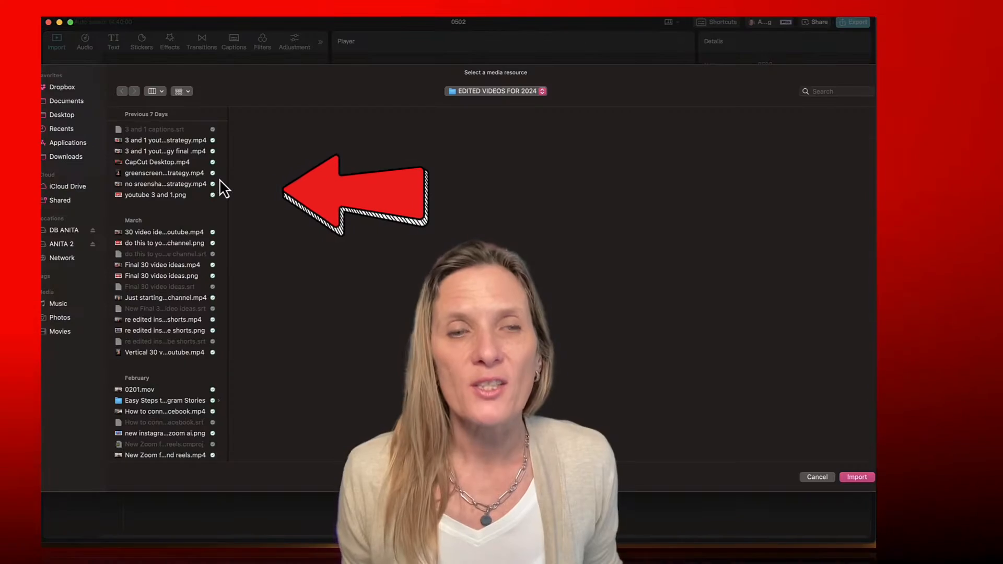
click(144, 162)
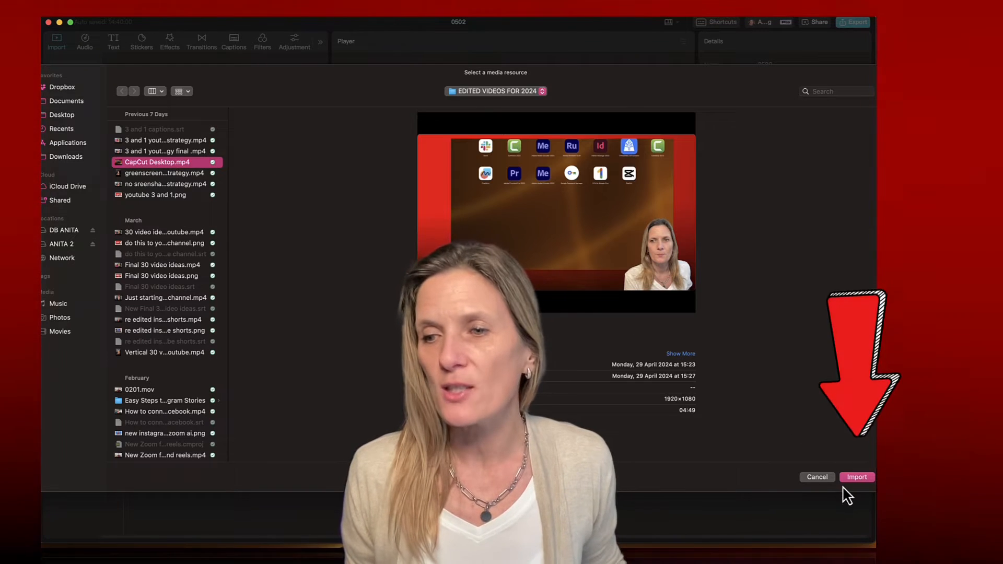
click(857, 478)
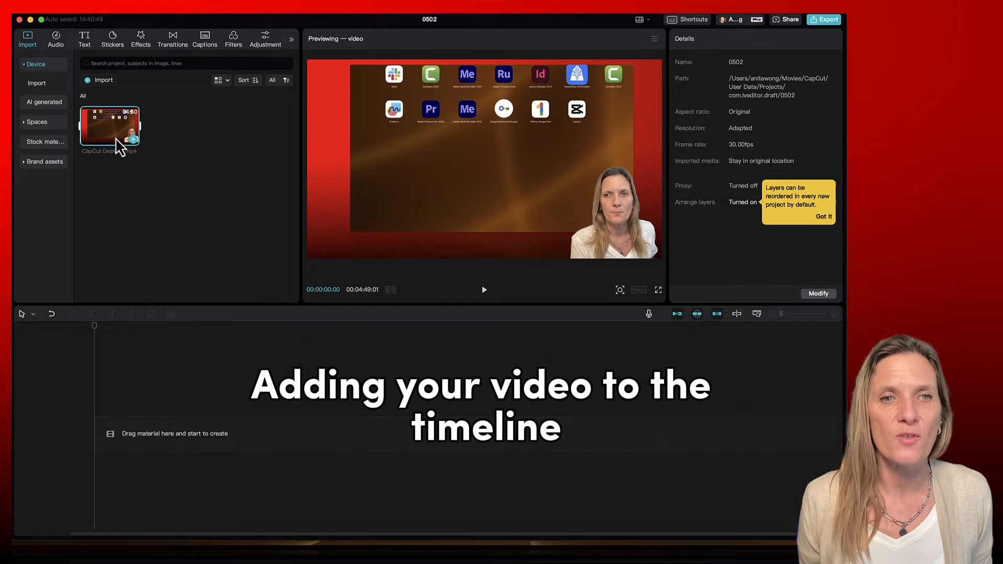
Place the imported CapCut Desktop.mp4 clip at the start of the empty timeline.
drag(119, 148, 97, 441)
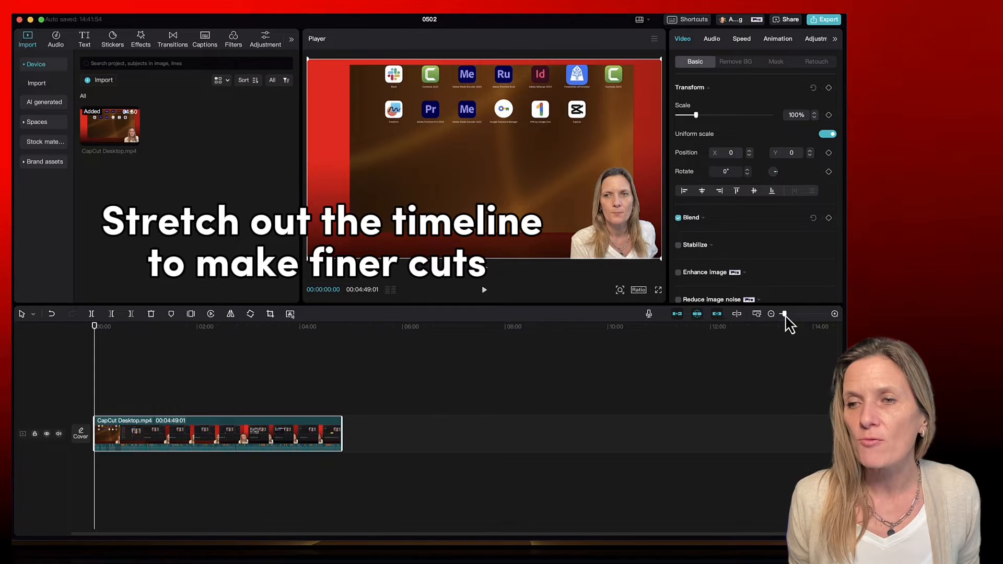
drag(784, 314, 794, 316)
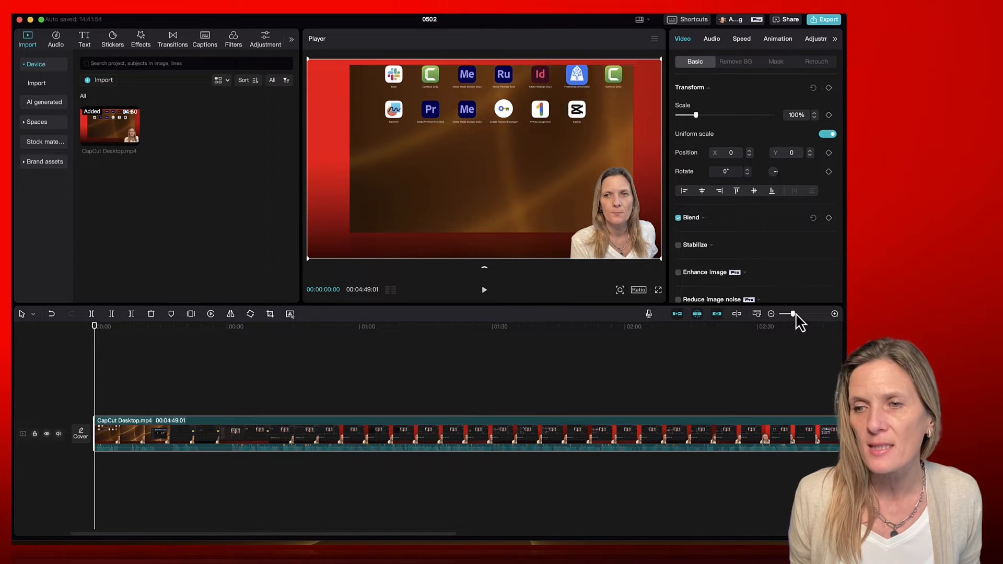
drag(794, 315, 784, 315)
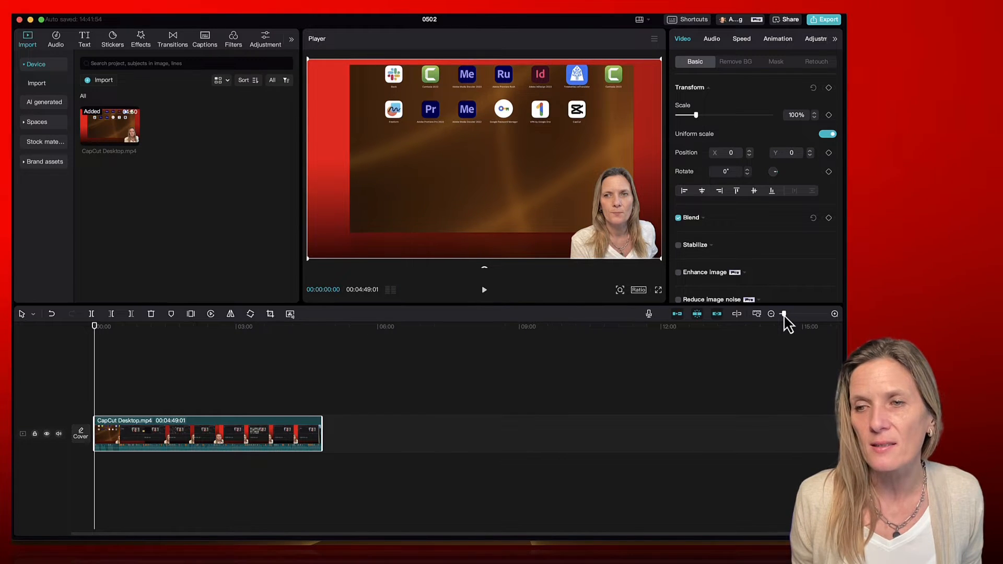
drag(784, 316, 797, 317)
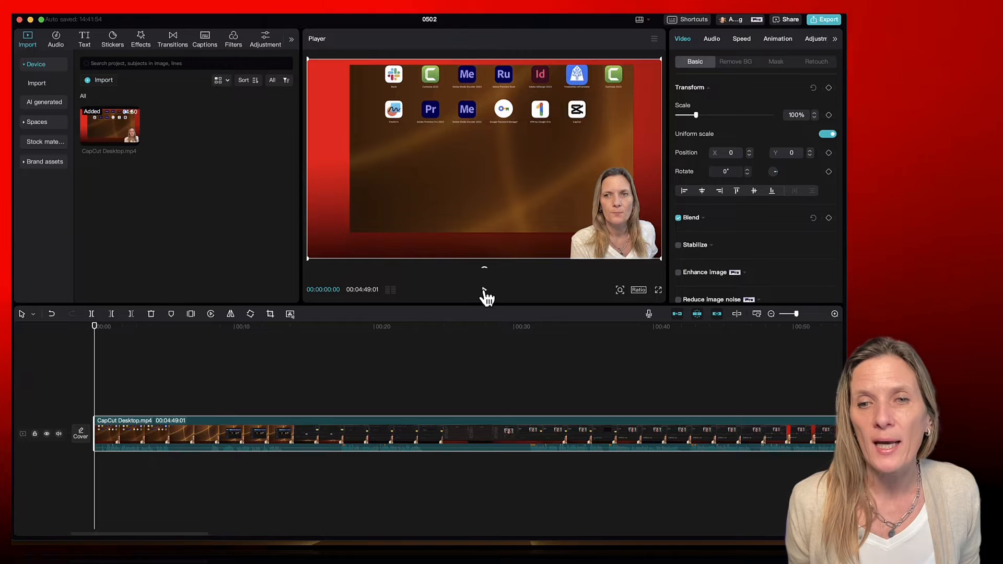
Play and scrub the opening to find where the first spoken passage ends, and split the clip at 00:00:05:22.
click(485, 291)
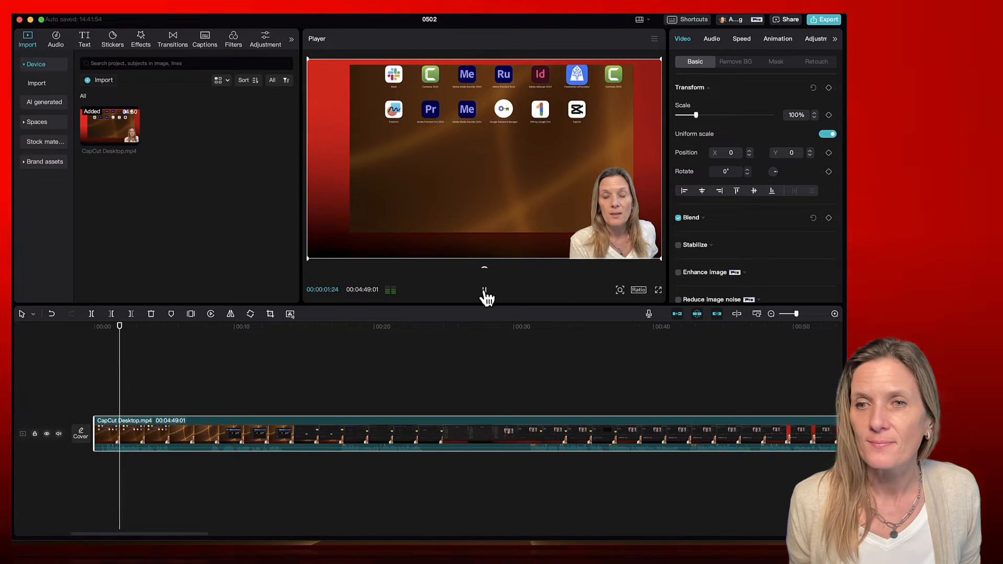
click(484, 291)
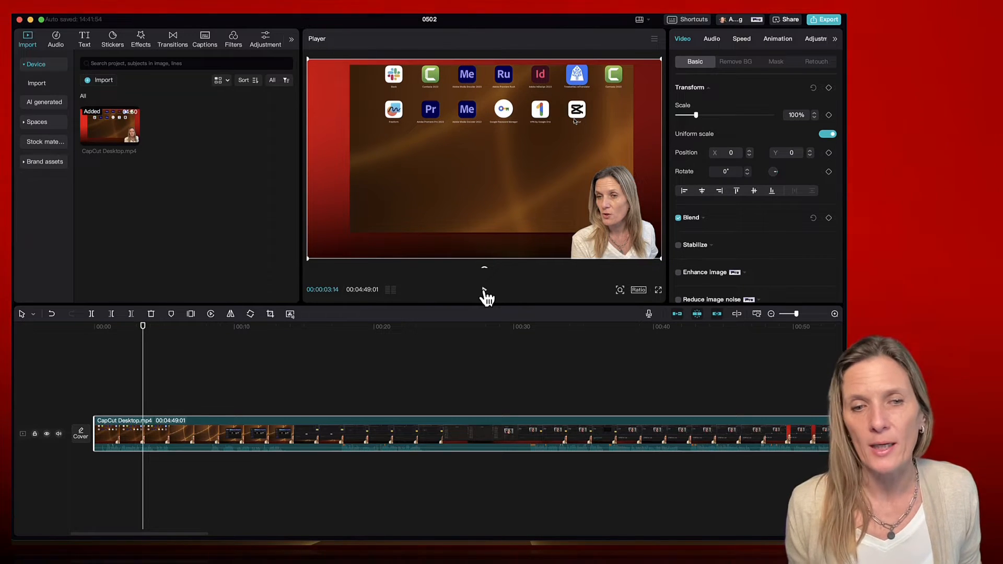
click(484, 292)
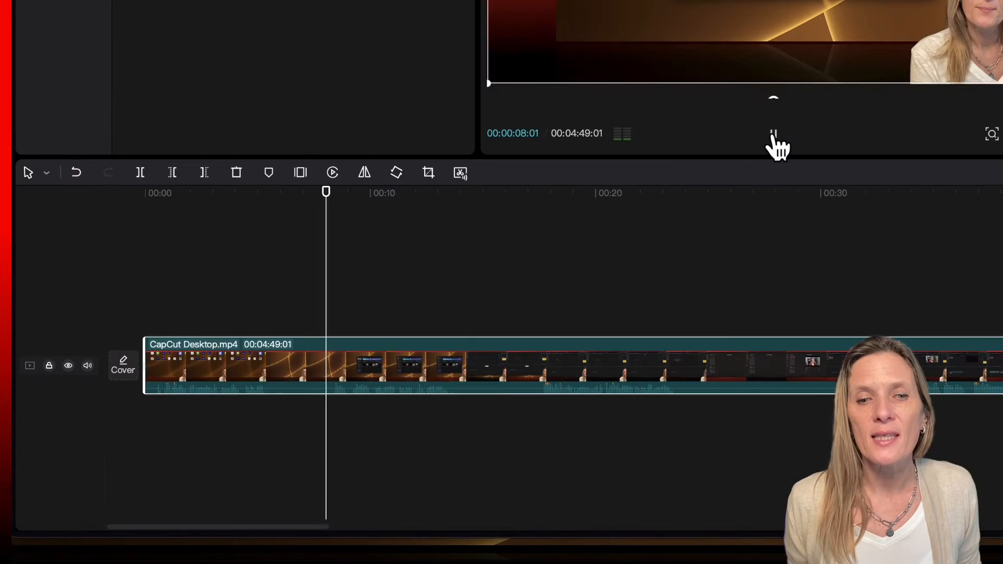
click(484, 290)
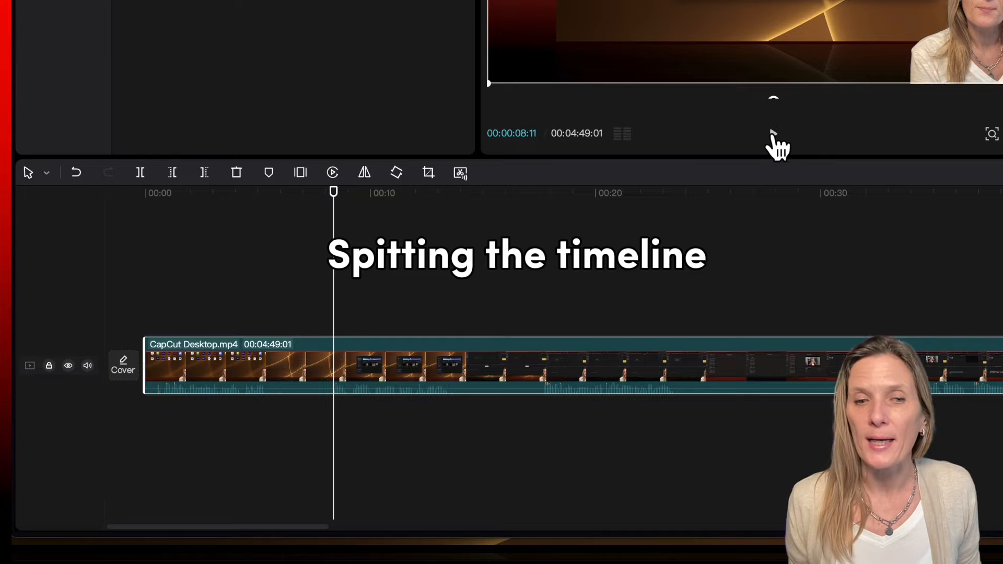
click(267, 195)
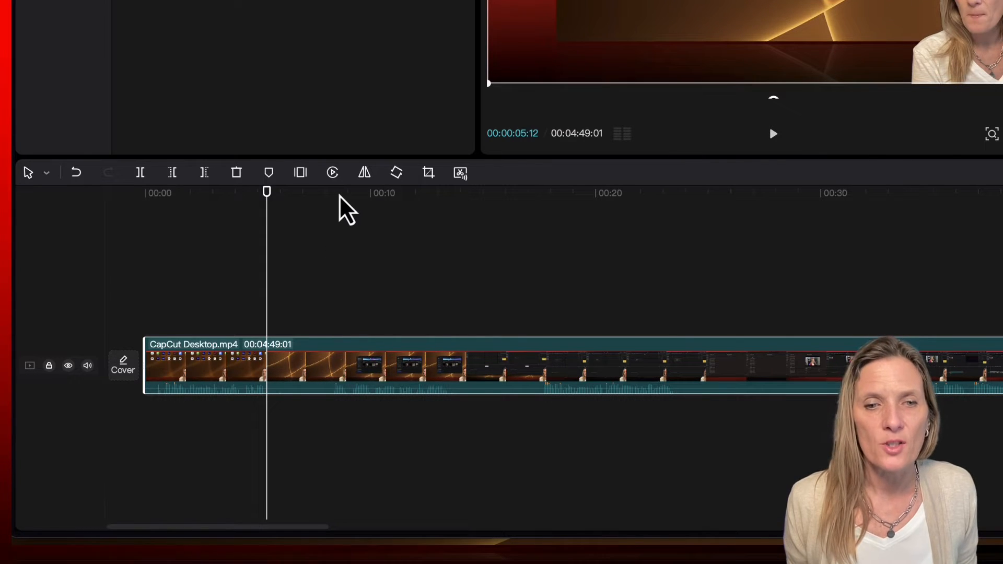
click(340, 212)
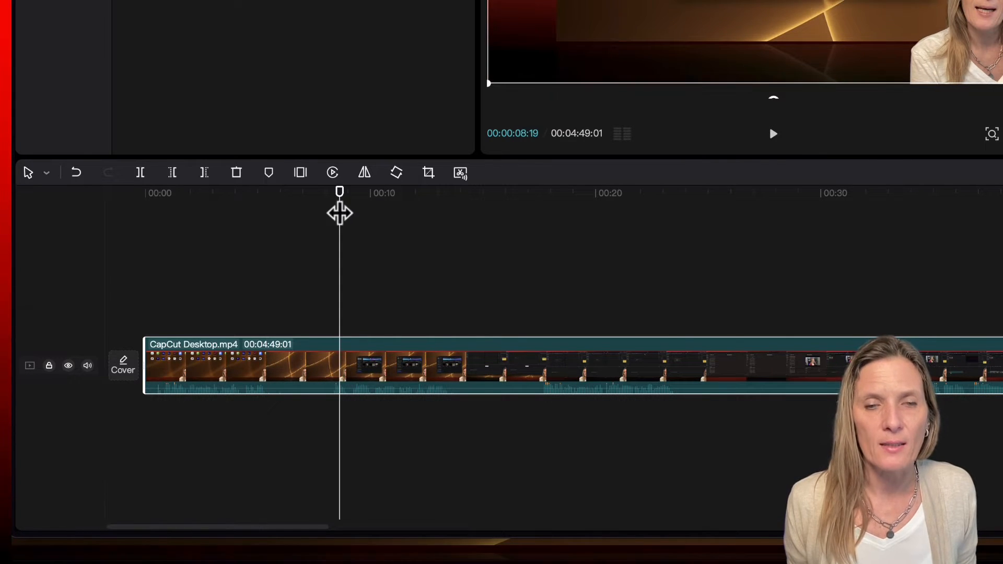
click(272, 198)
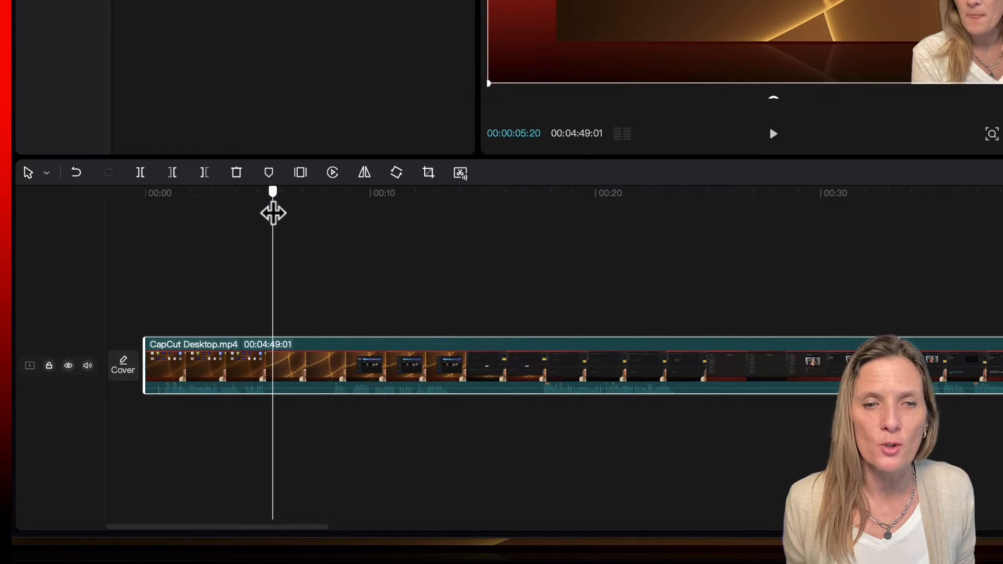
drag(272, 214, 254, 213)
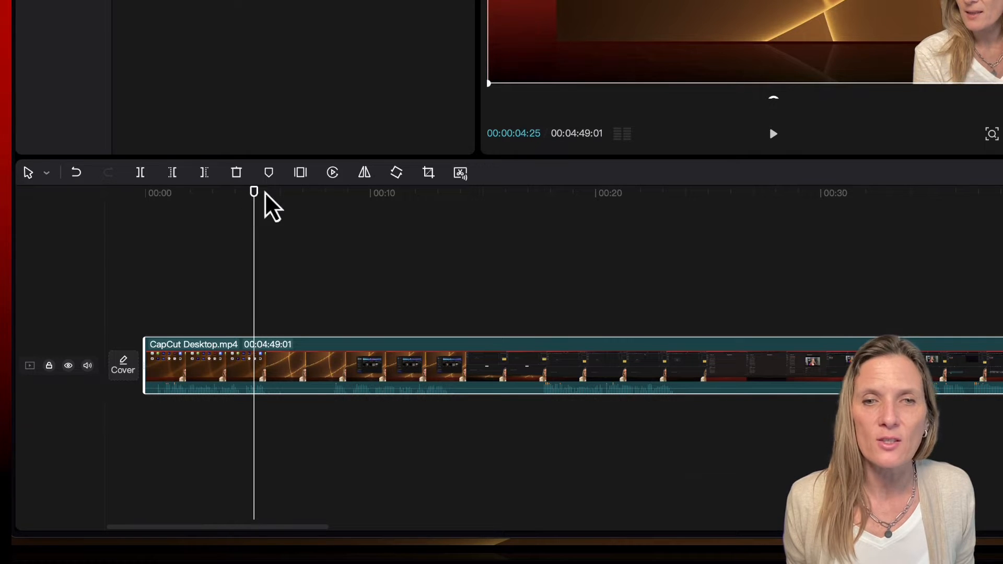
click(772, 135)
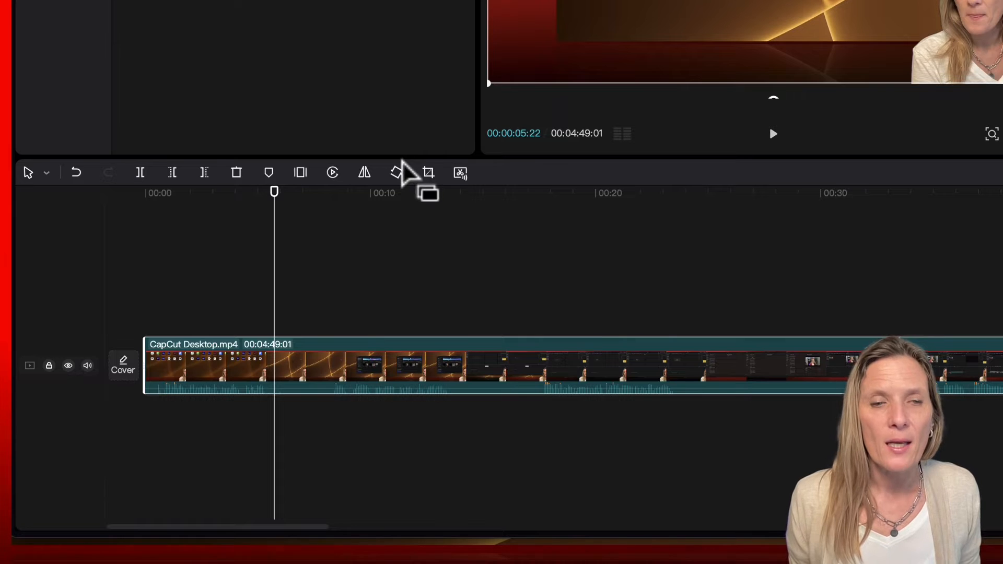
click(140, 178)
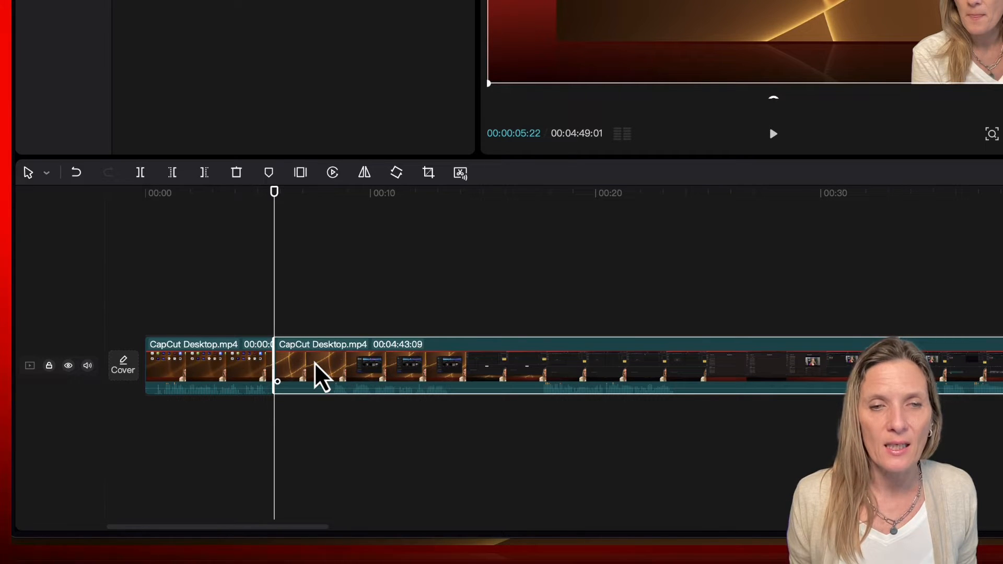
Split the second segment at 00:00:08:09 and delete the short silent section before that split.
click(209, 381)
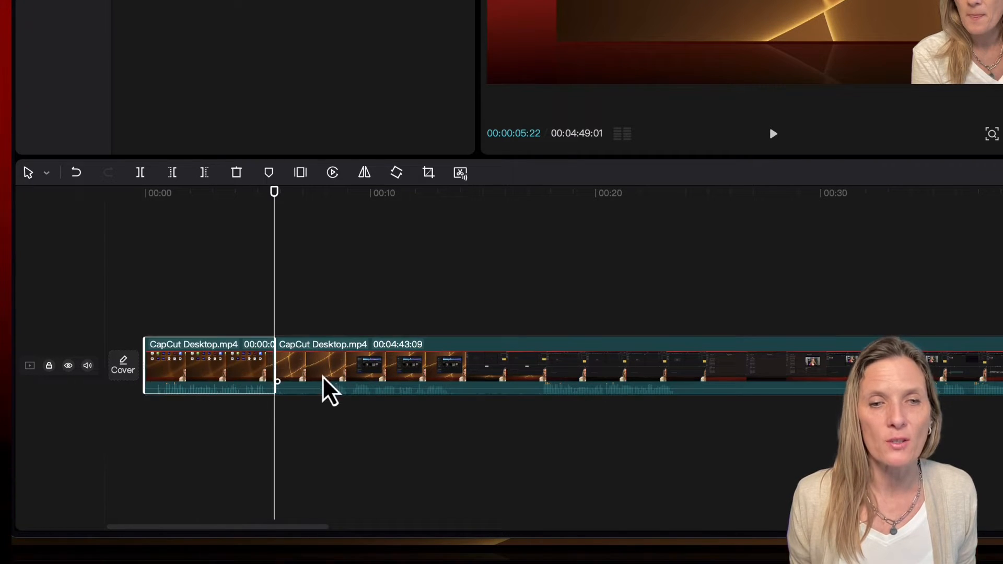
click(332, 388)
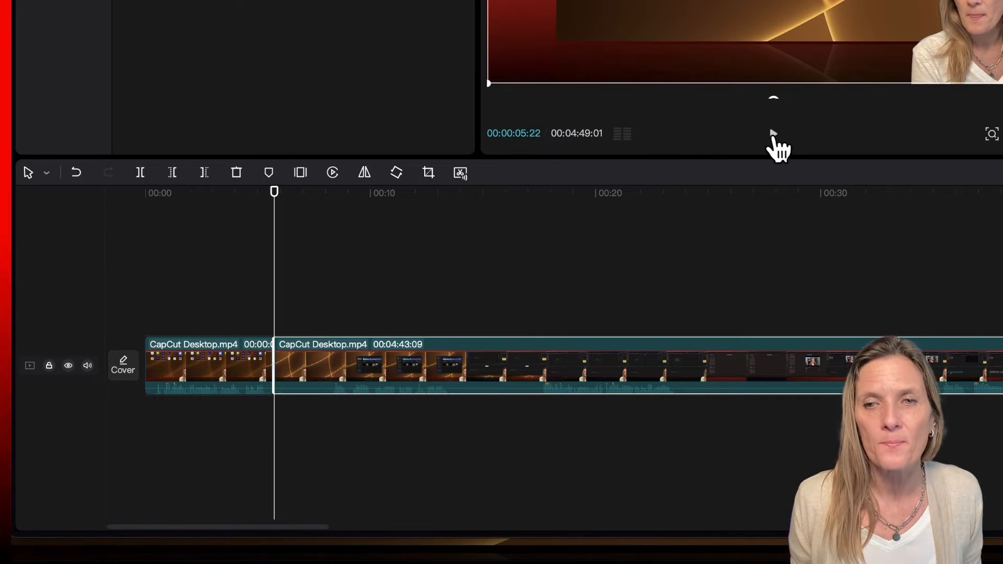
click(774, 134)
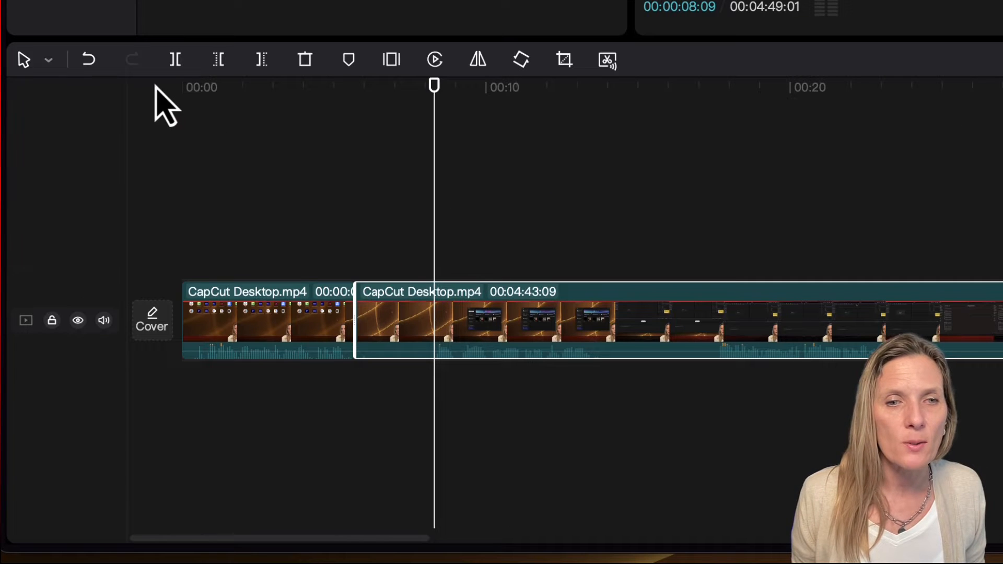
click(176, 62)
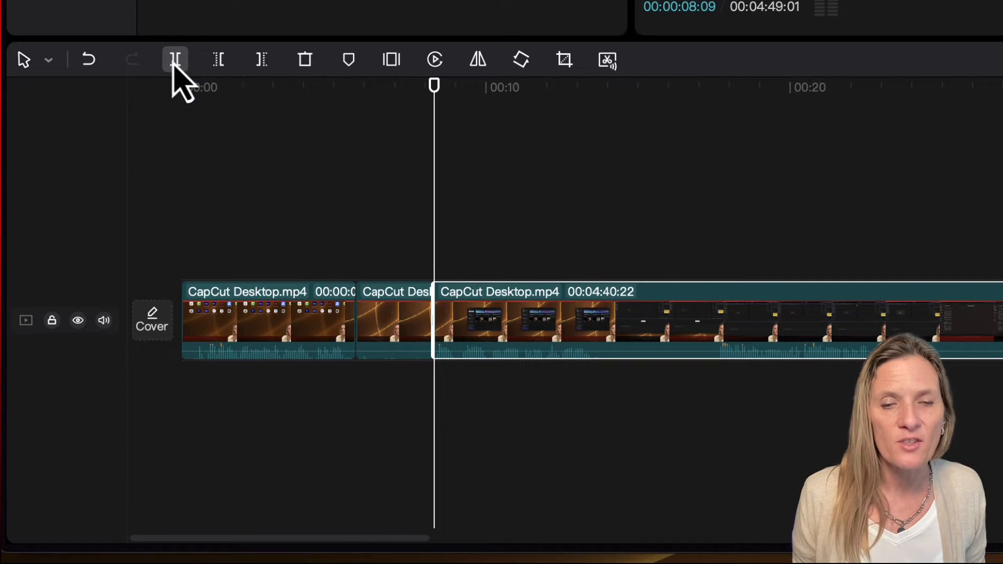
click(401, 313)
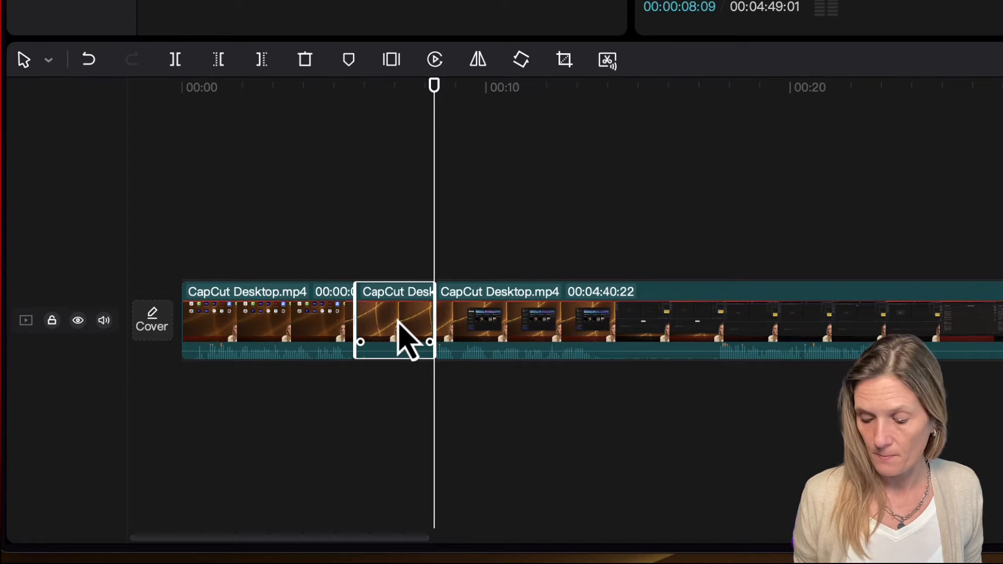
key(Delete)
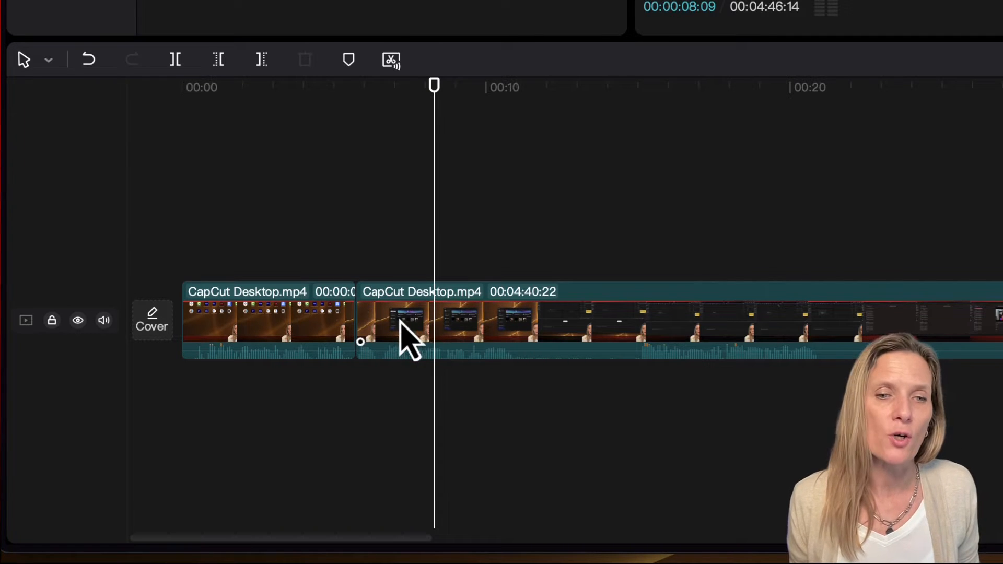
Play back across the join from 00:00:04:00 and split the second segment at the next pause, at 00:00:11:05.
click(303, 116)
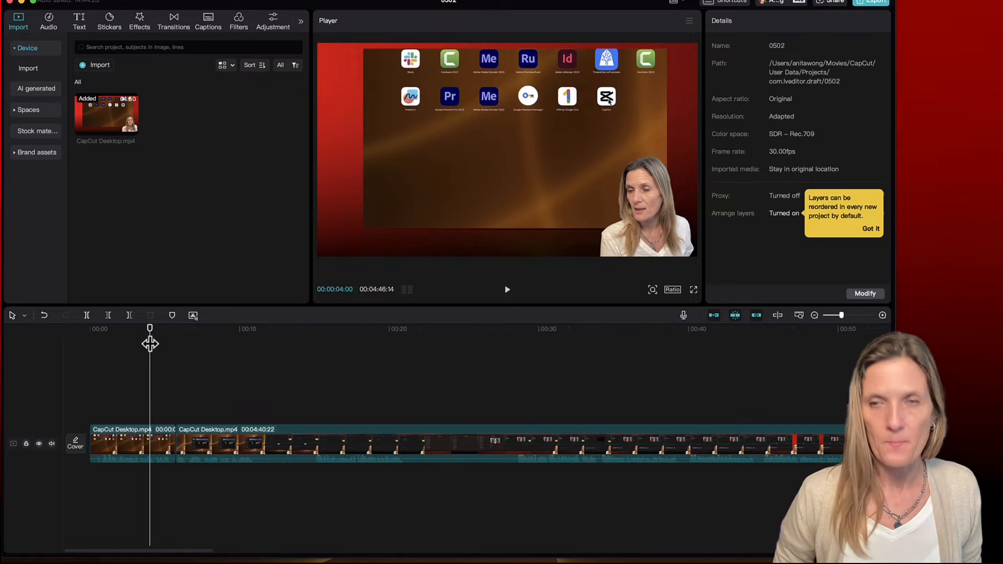
key(space)
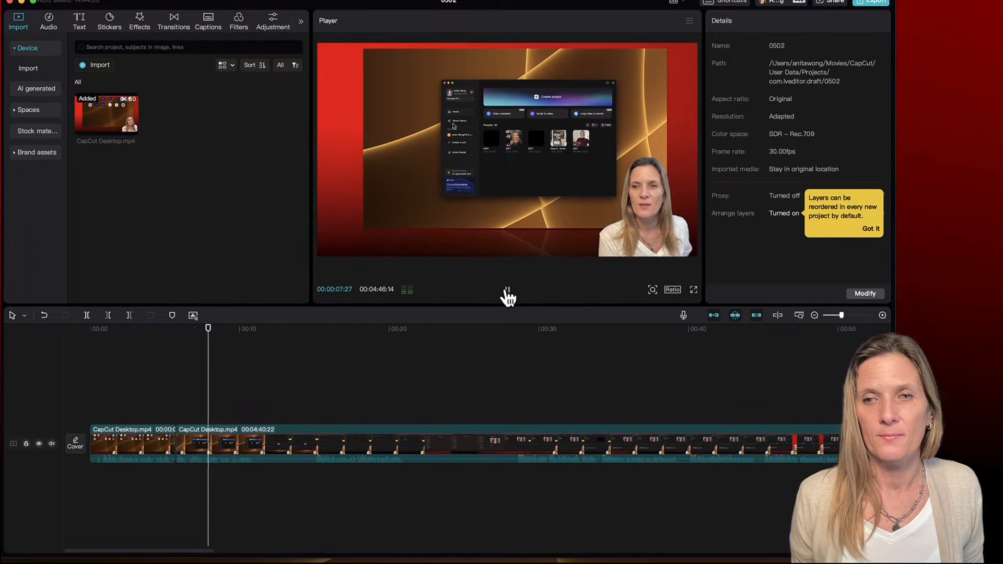
click(507, 290)
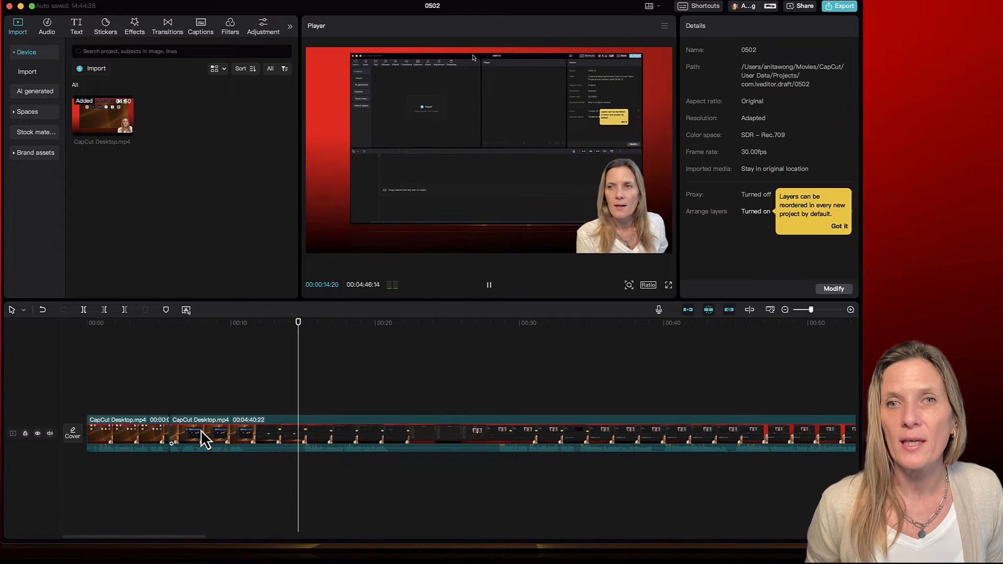
key(space)
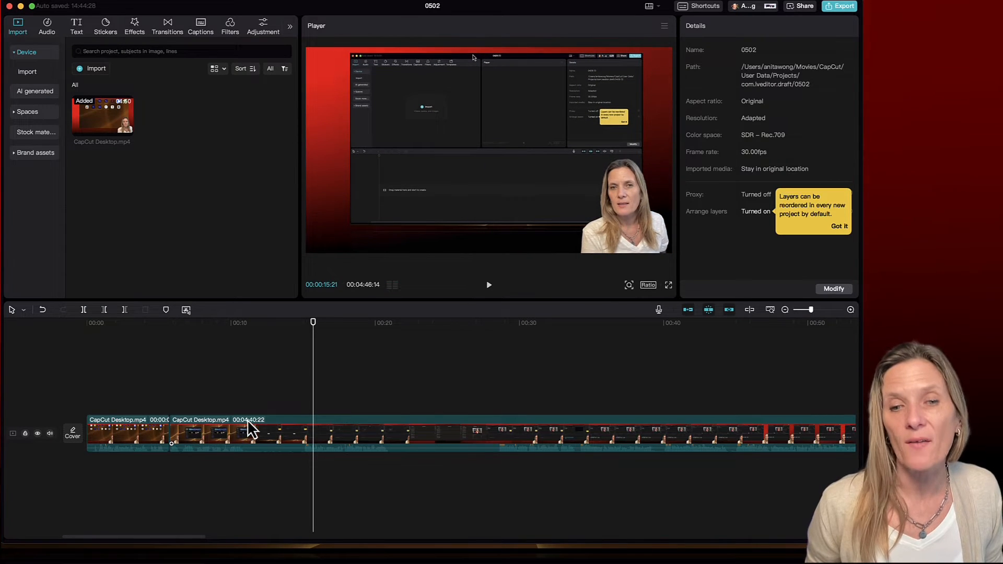
click(230, 325)
key(space)
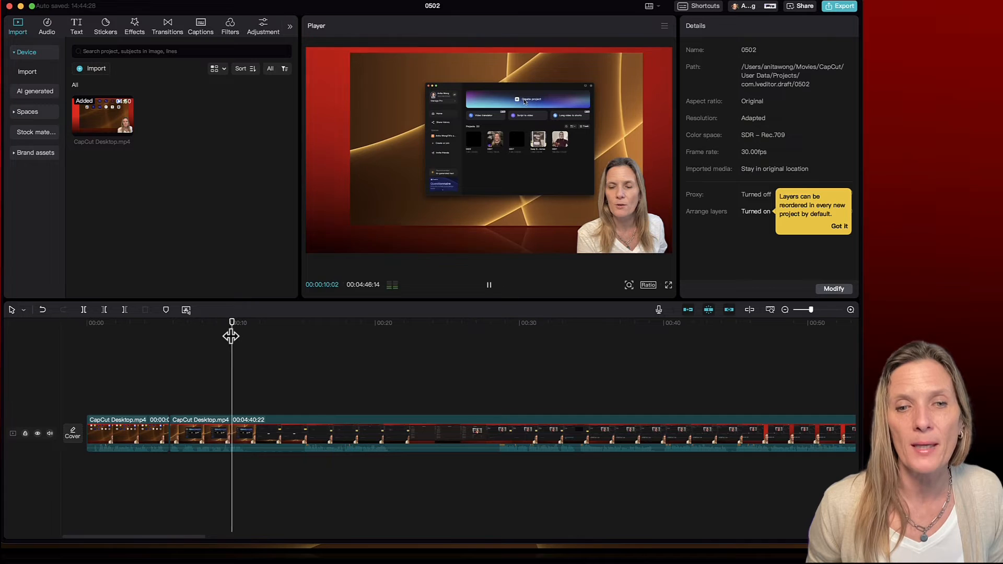
key(space)
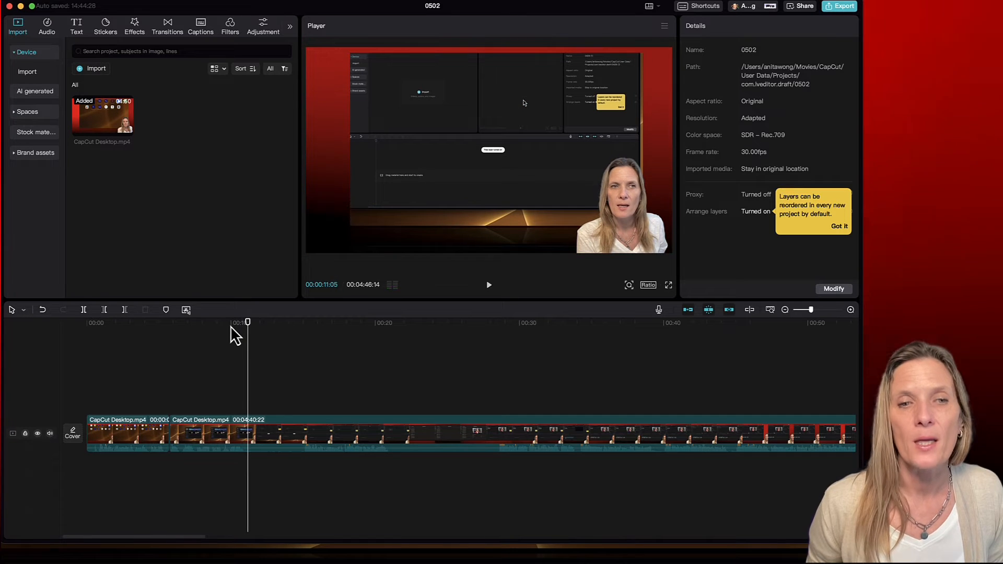
click(84, 311)
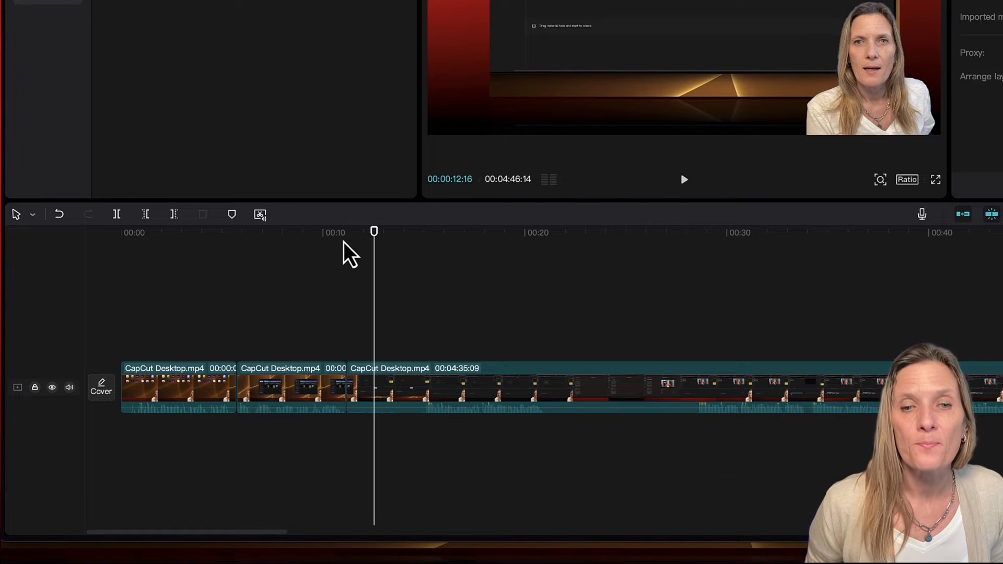
Play on to the end of the pause and split the last segment at 00:00:15:00.
key(space)
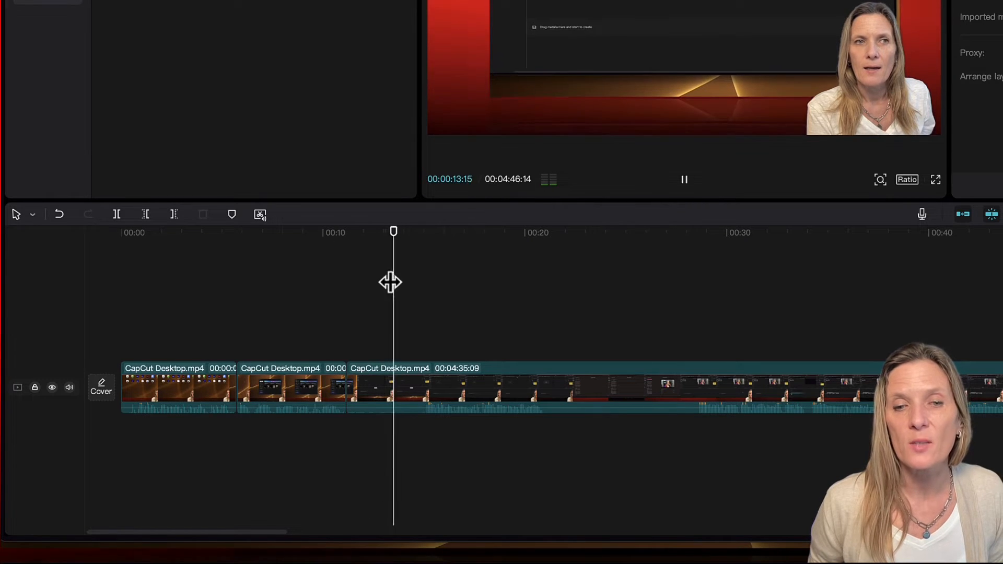
key(space)
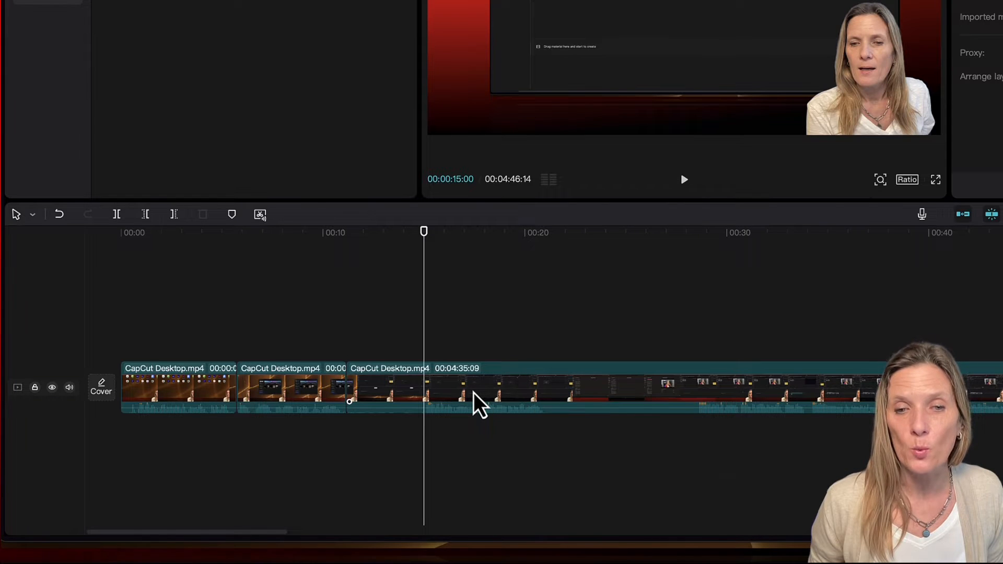
click(478, 405)
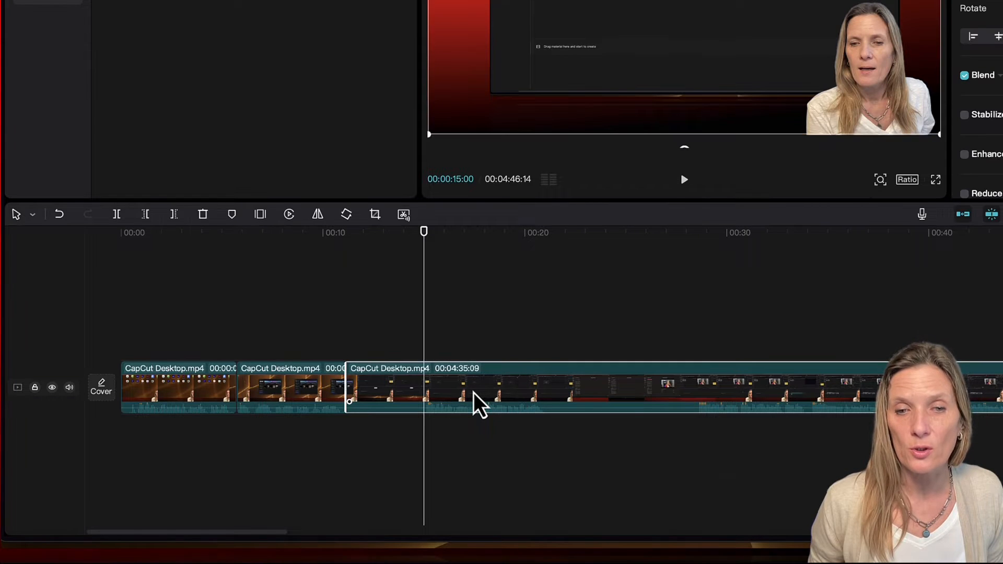
click(117, 216)
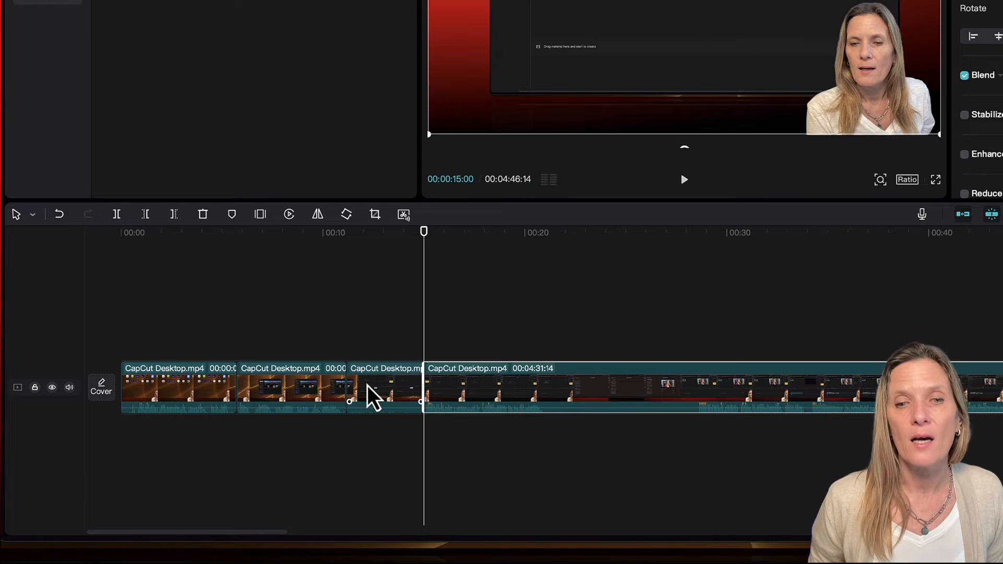
Delete the paused section between 00:00:11:05 and 00:00:15:00 and play back across the new join.
click(372, 399)
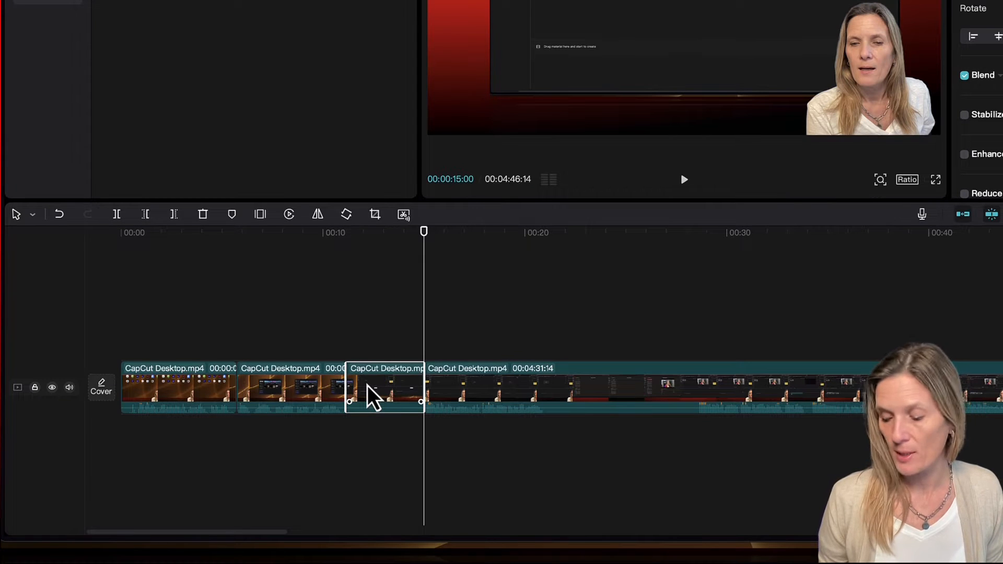
key(Delete)
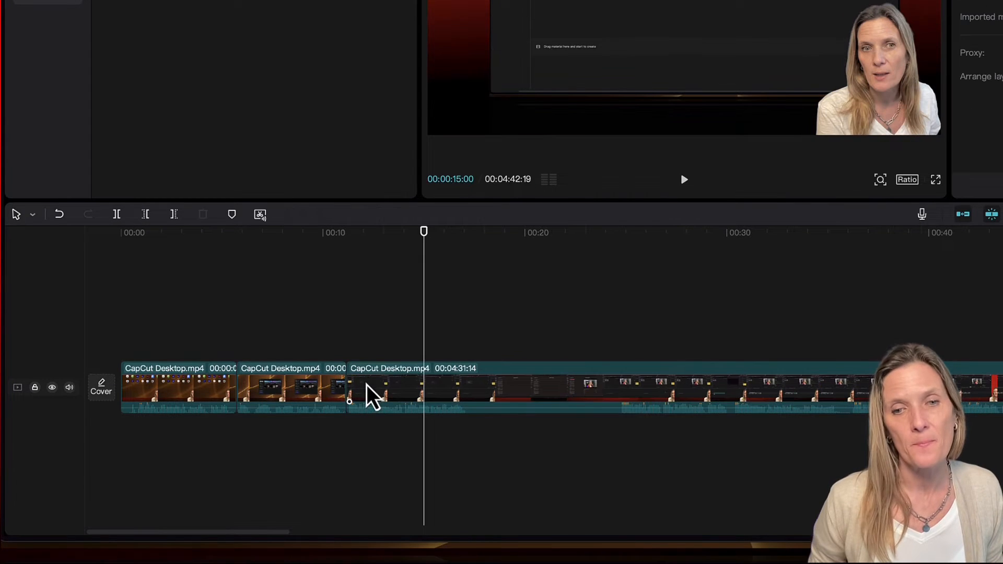
click(332, 232)
key(space)
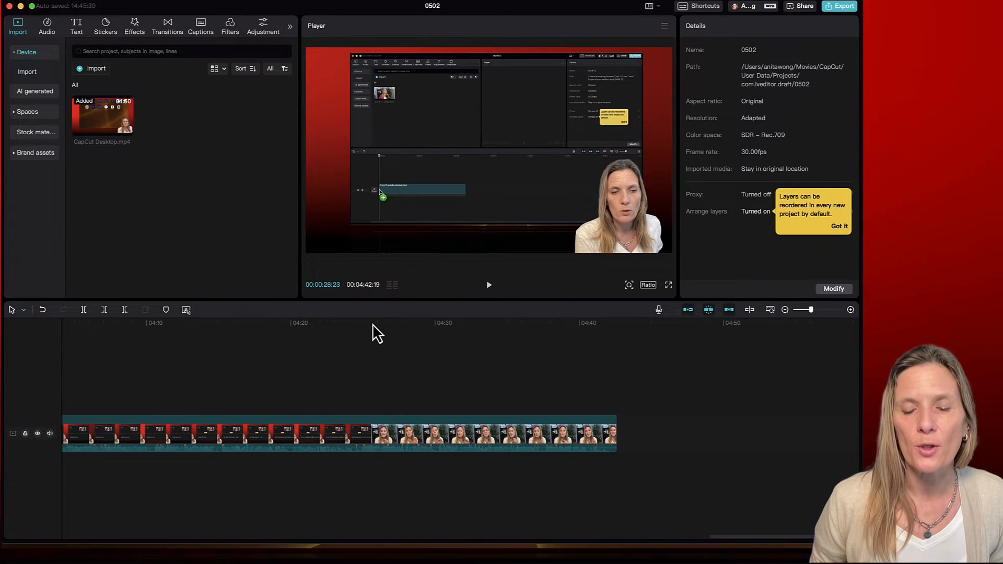
Find where the screen recording changes to the full-frame talking head and split the clip at 00:04:24:14.
click(372, 335)
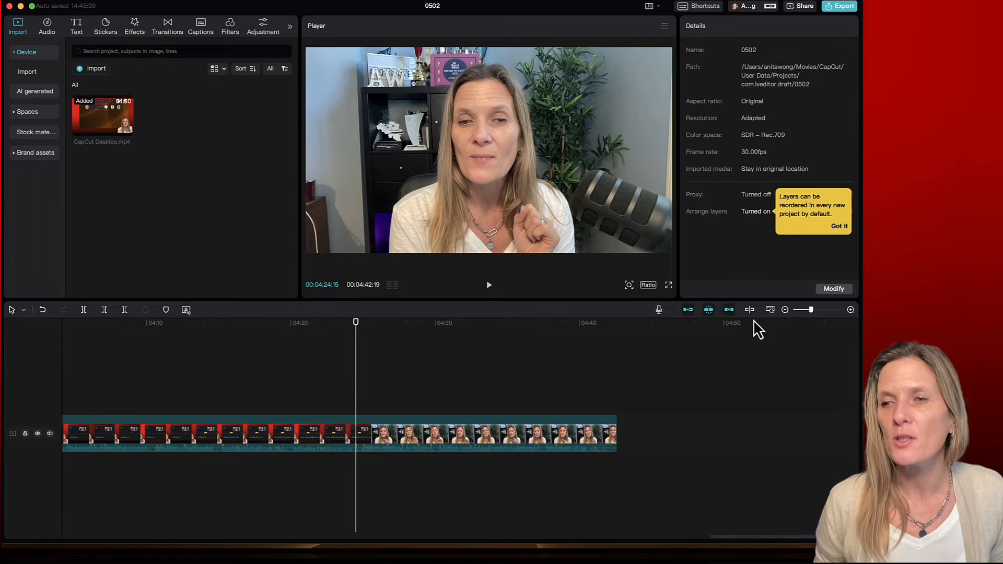
drag(811, 310, 817, 311)
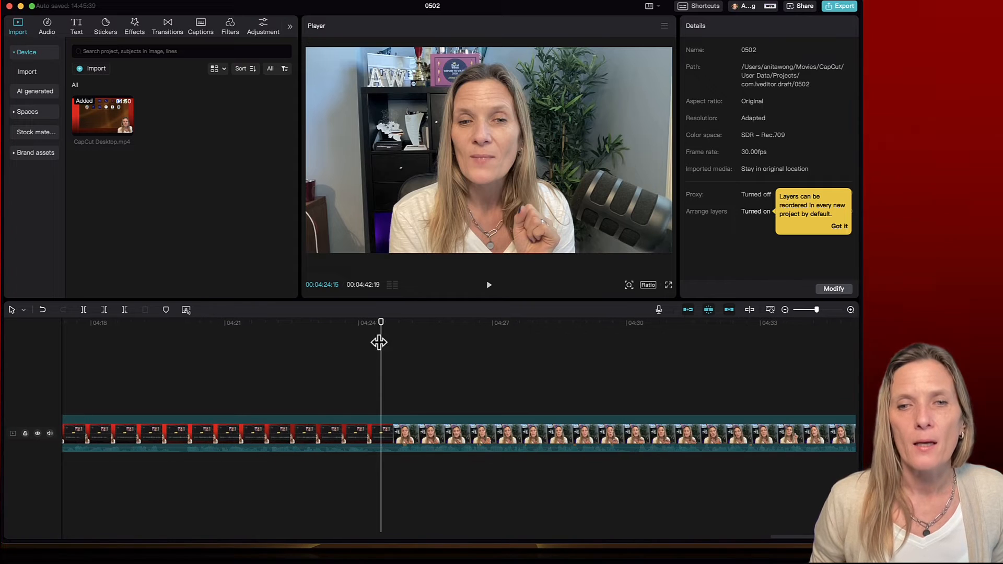
click(336, 324)
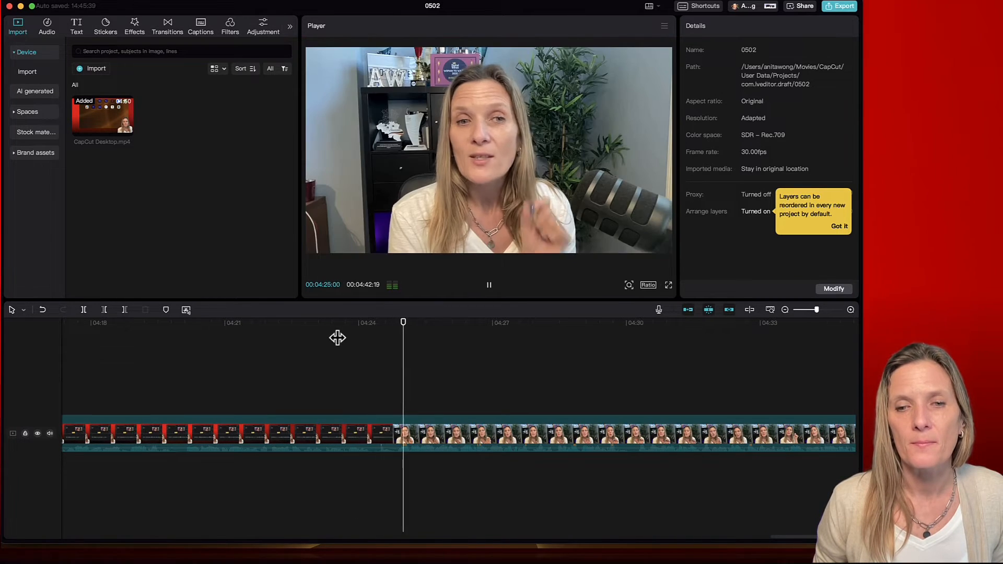
click(339, 327)
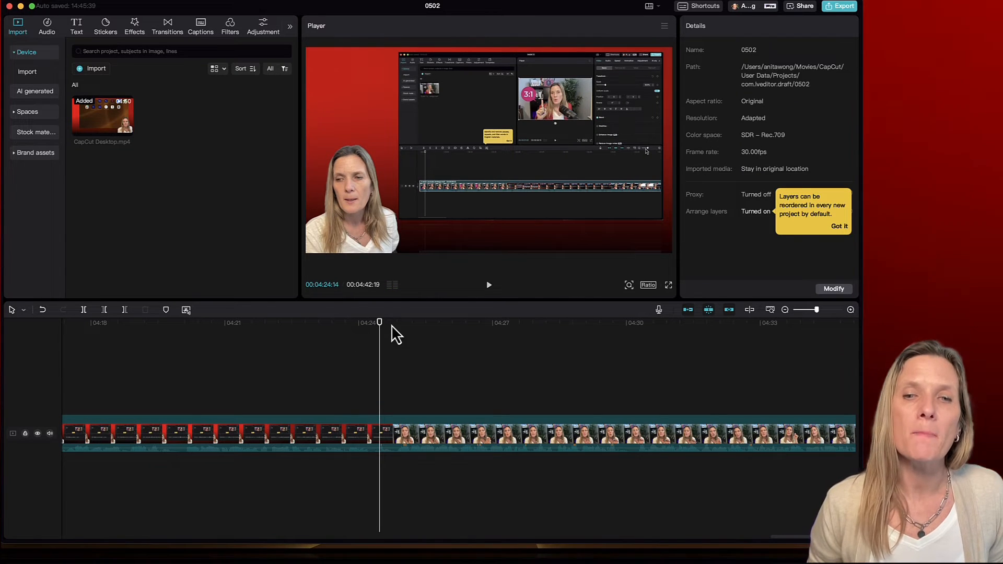
click(382, 432)
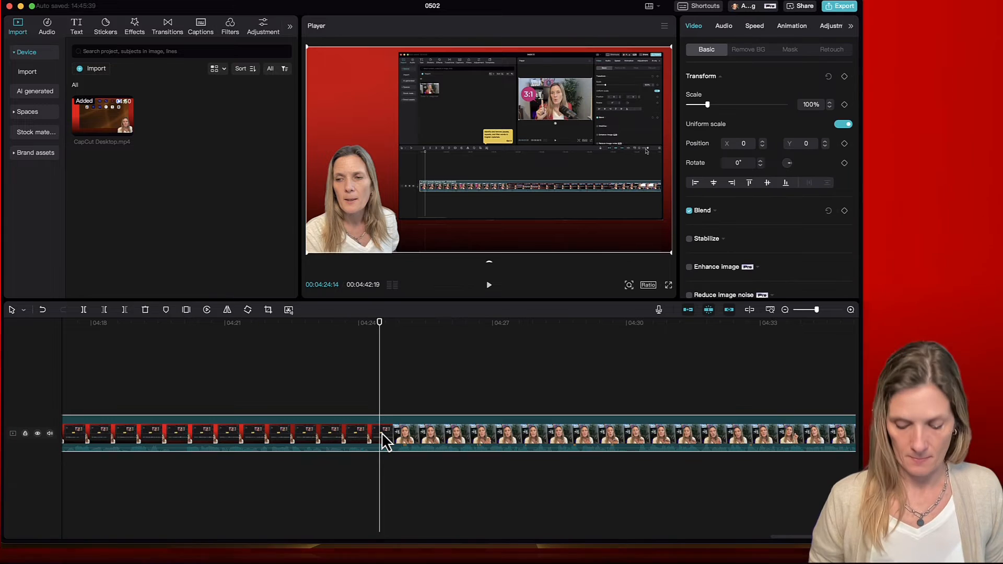
click(82, 310)
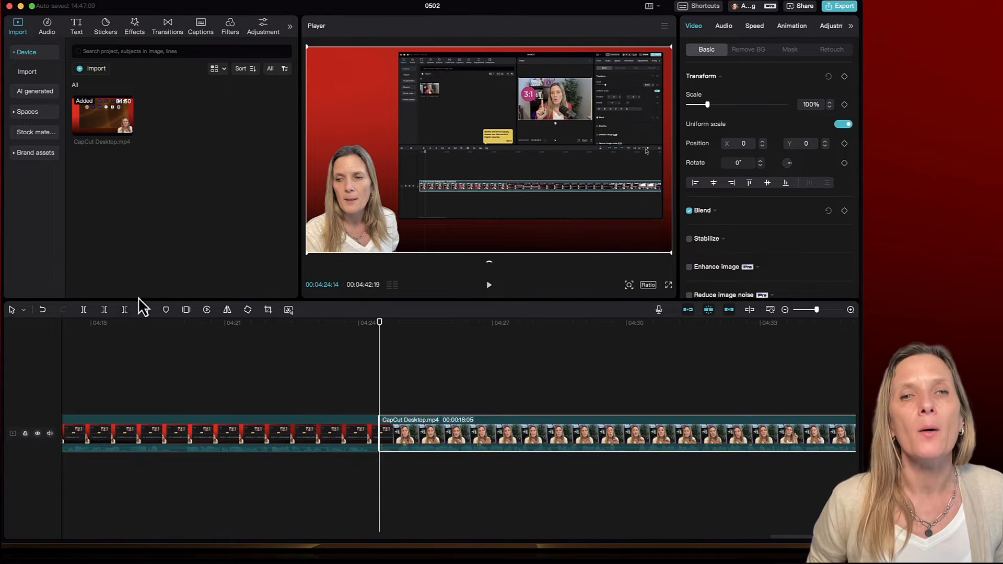
Preview trending transitions at the split, including Snap Zoom, Tilt & Blur, Fan Out, Flip & Zoom, Push Away 2, Shutter II and Sliding Memories.
click(165, 29)
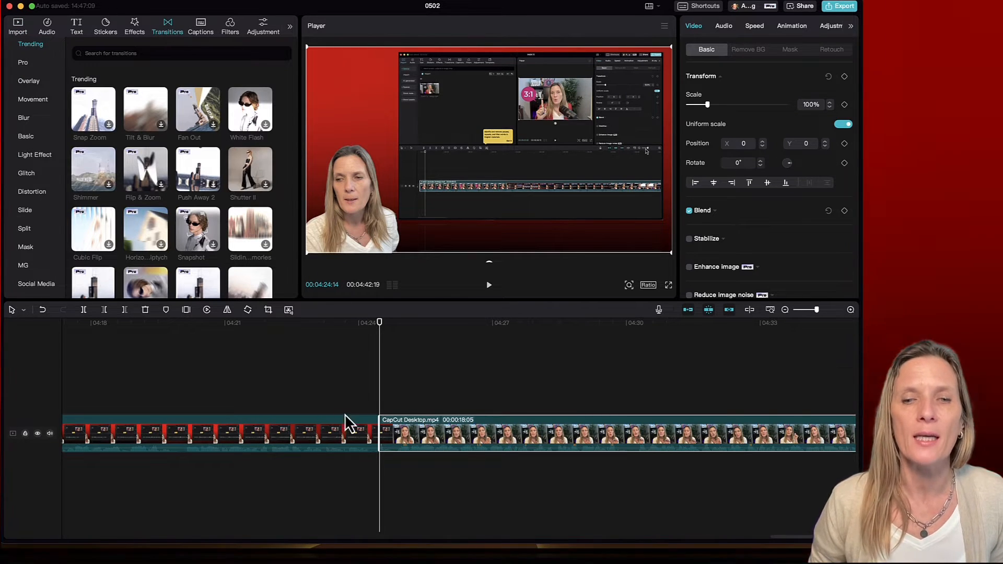
mouse_move(379, 328)
mouse_down()
mouse_move(360, 331)
mouse_move(392, 329)
mouse_move(379, 328)
mouse_up()
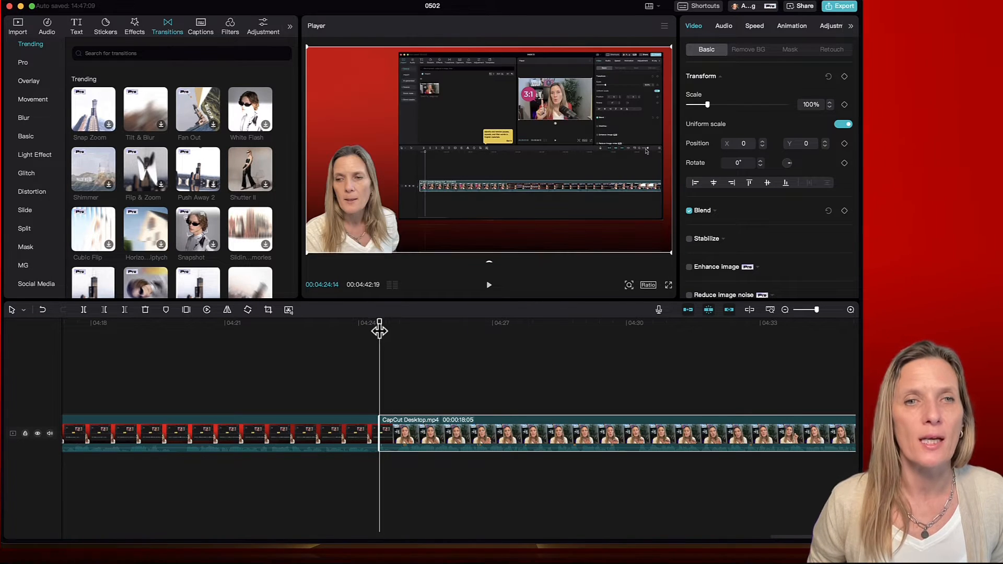
click(96, 105)
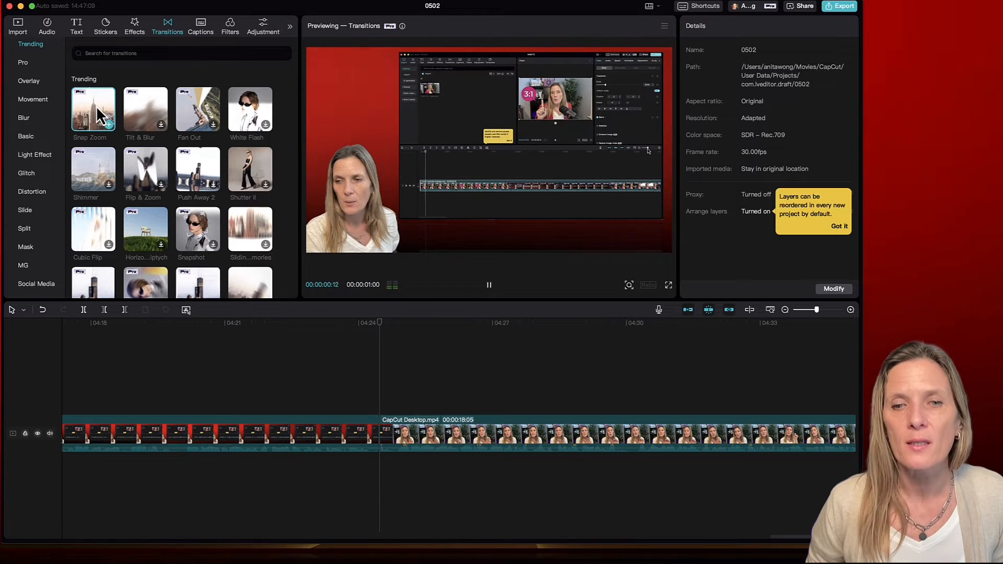
click(143, 115)
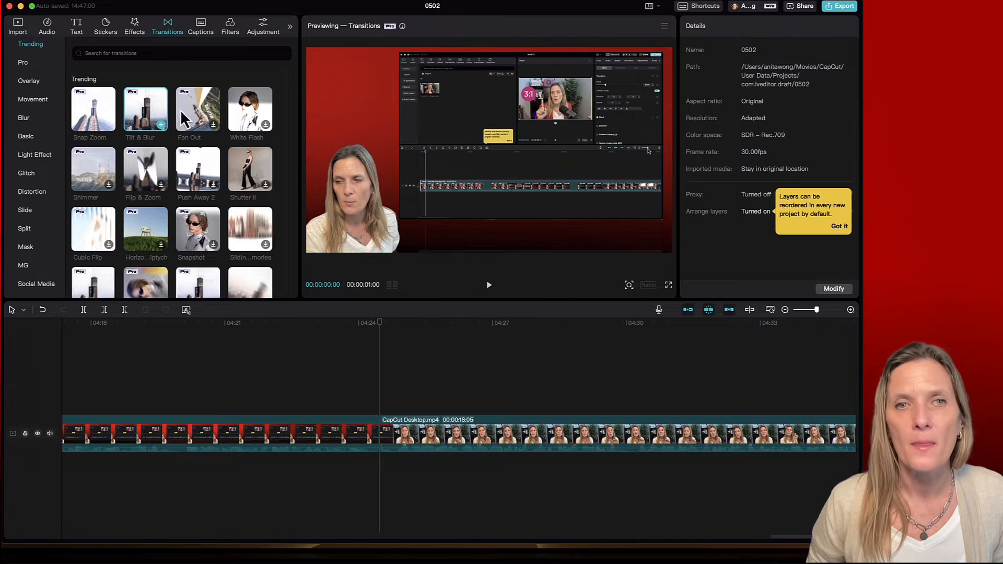
click(196, 110)
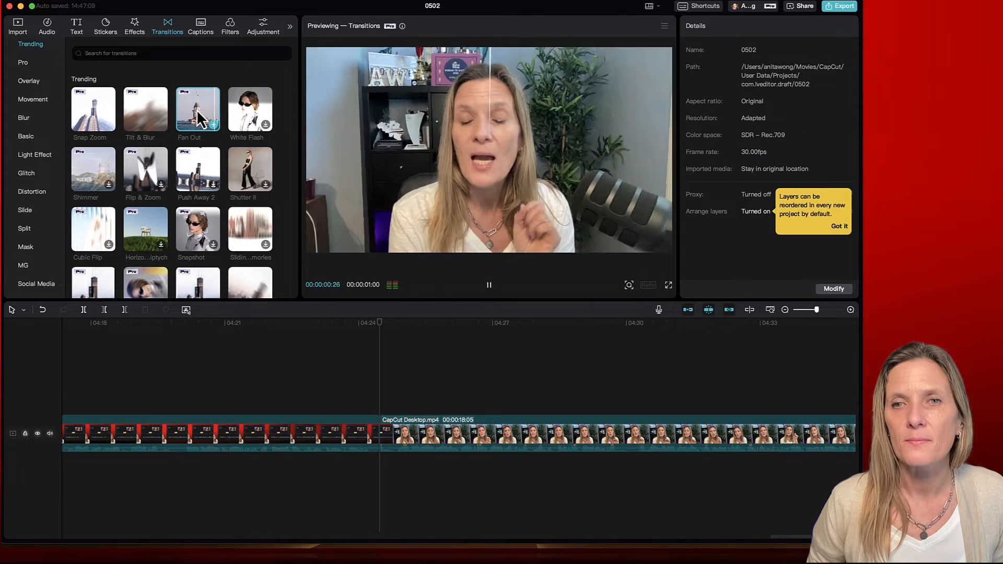
click(144, 180)
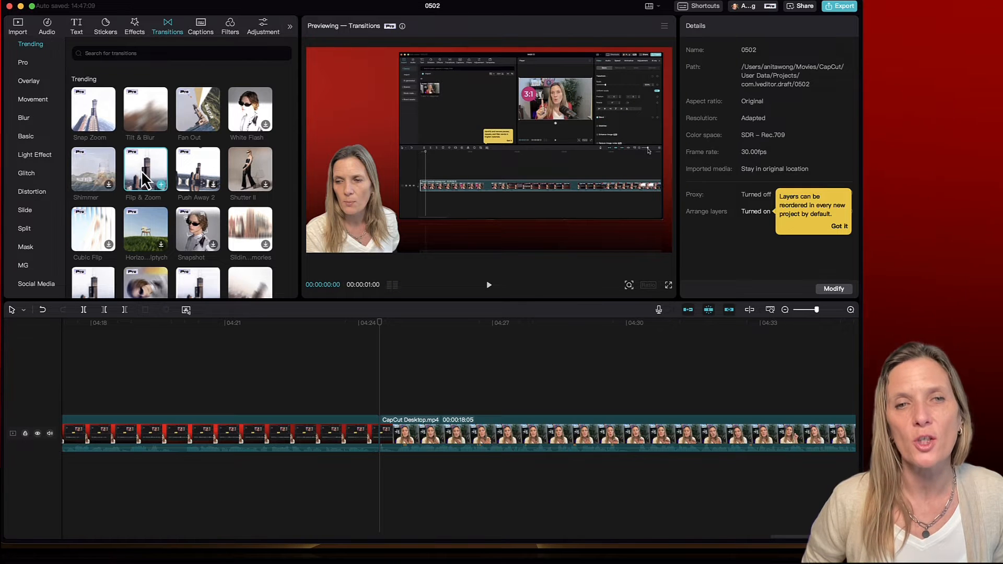
click(201, 171)
scroll(199, 170, down, 1)
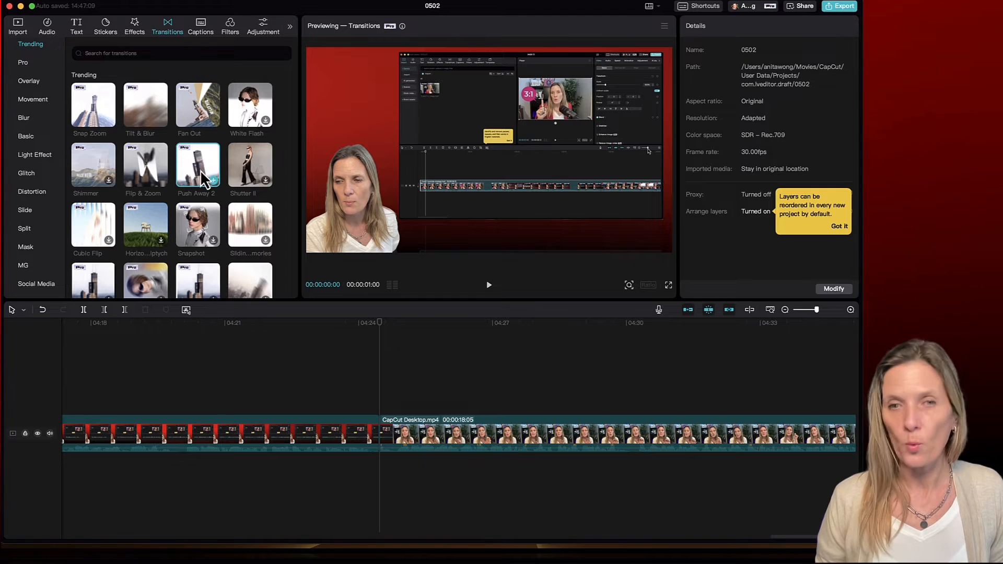
key(XF86AudioLowerVolume)
click(253, 170)
click(252, 230)
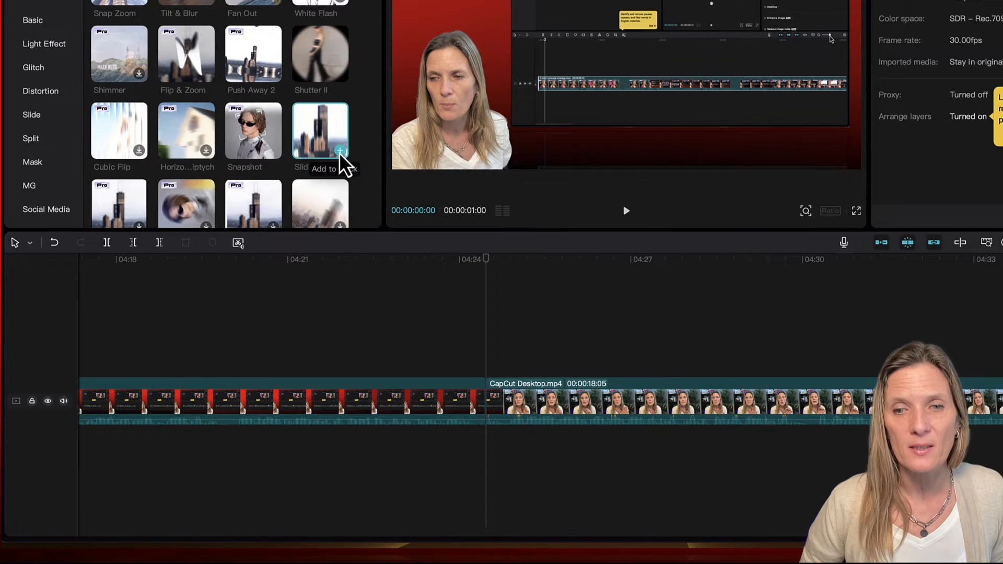
Add the Sliding Memories transition at the 00:04:24:14 split and play through it to 00:04:27:03.
click(340, 152)
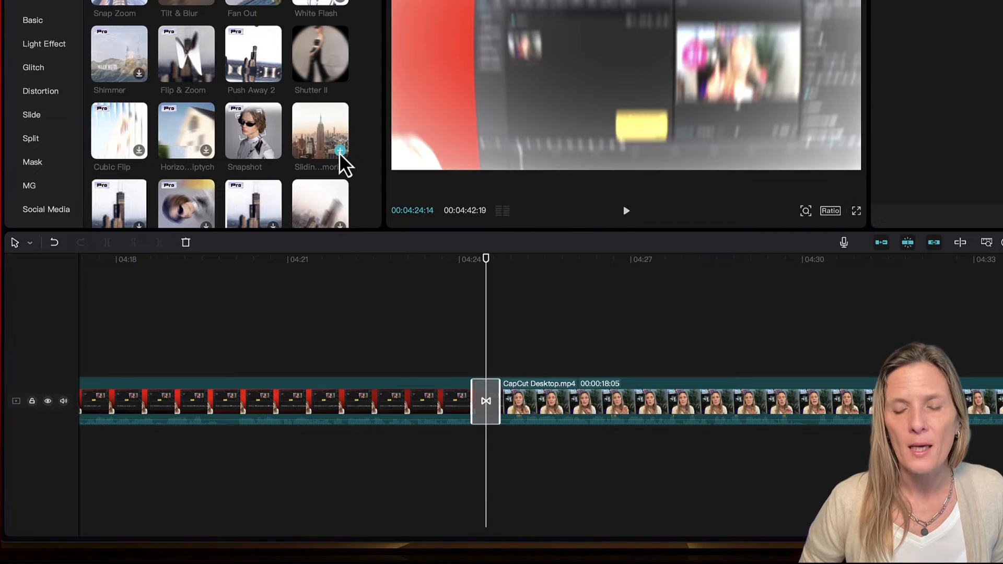
click(432, 276)
key(space)
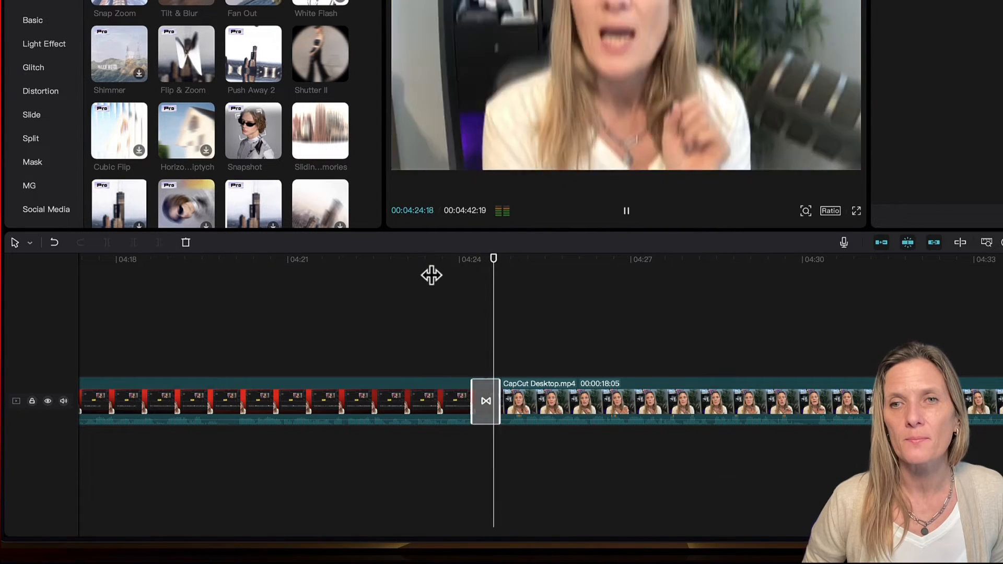
key(space)
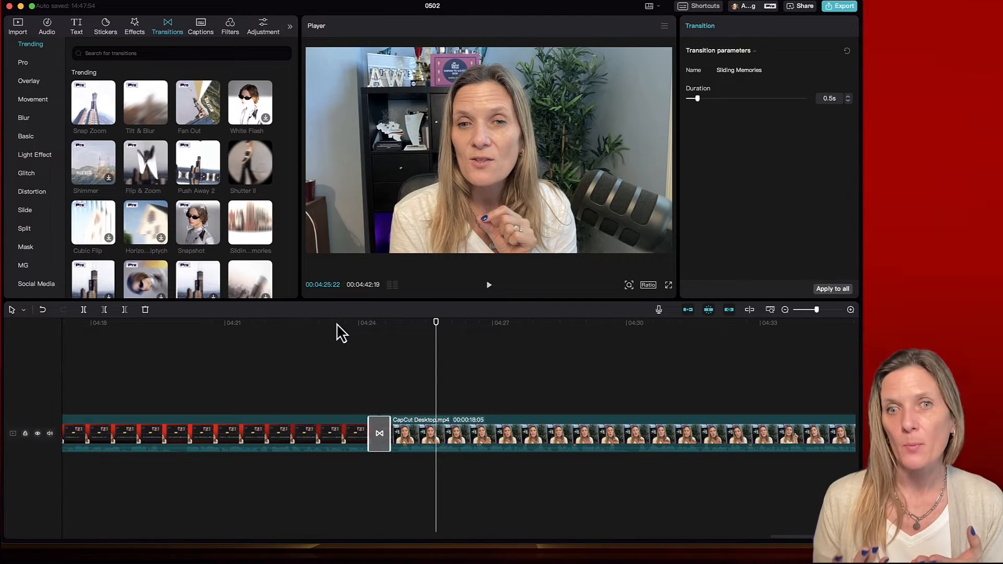
key(space)
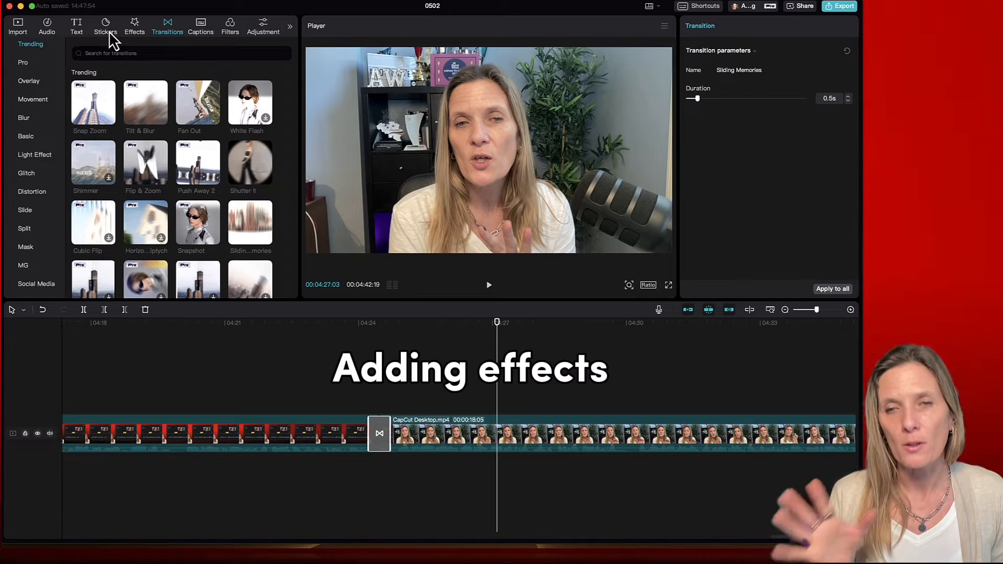
Preview trending body effects and add Hand Drawn Stroke above the talking-head clip at 00:04:27:03.
click(134, 27)
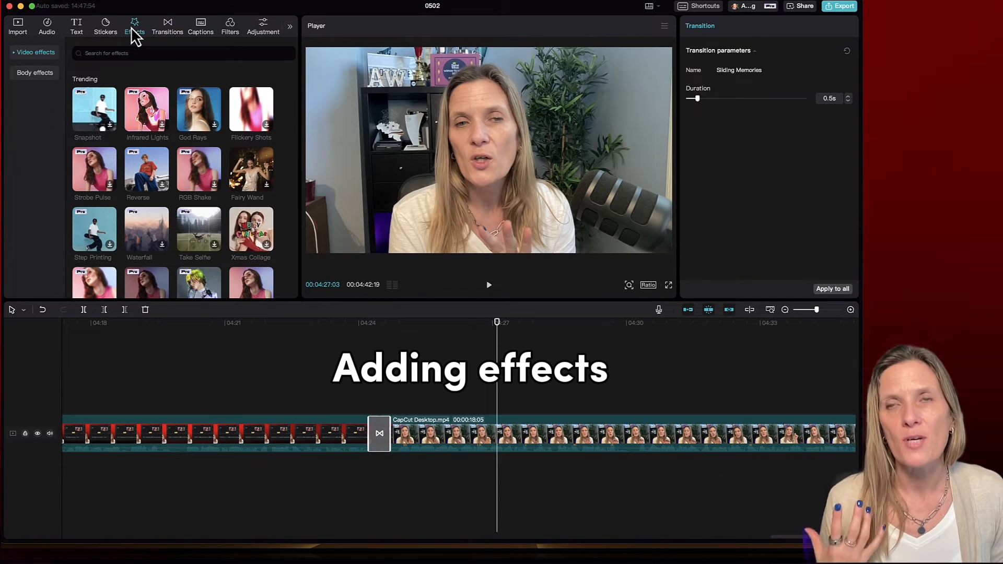
click(34, 73)
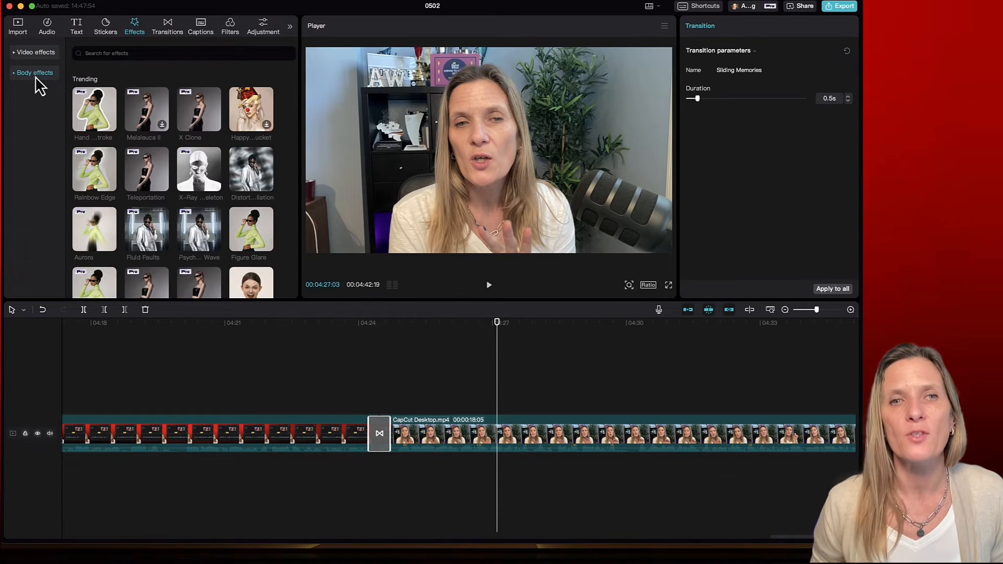
click(95, 116)
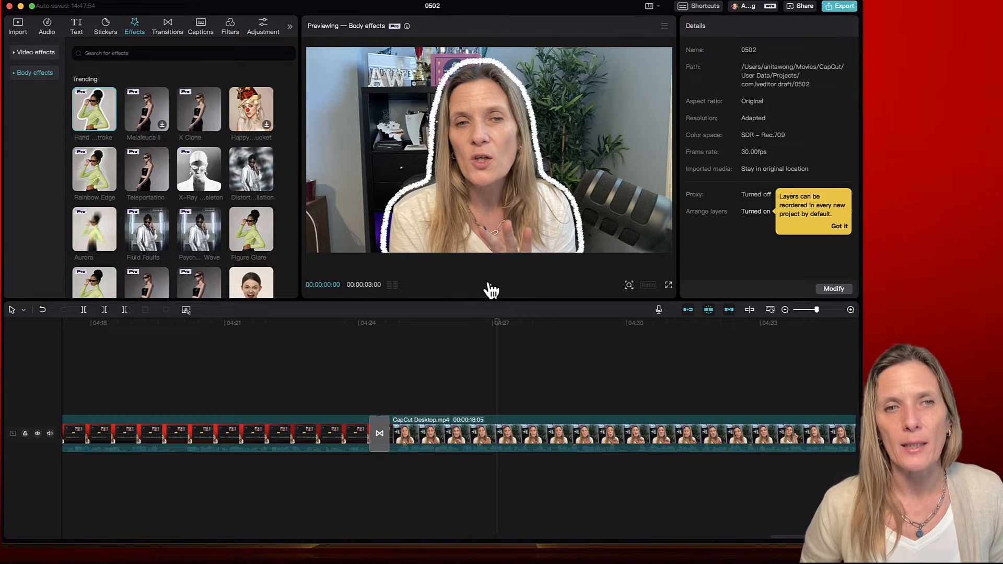
click(93, 162)
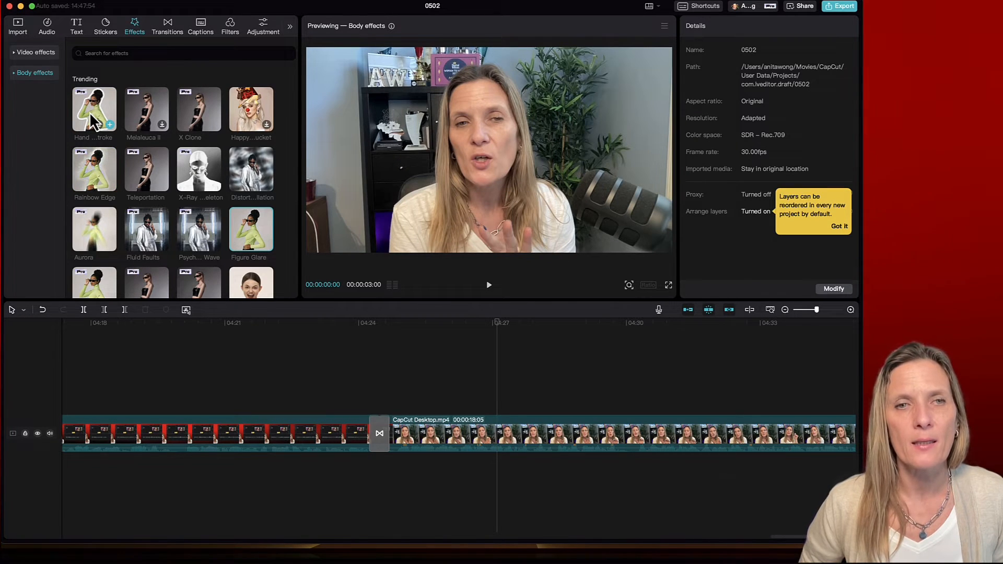
click(109, 124)
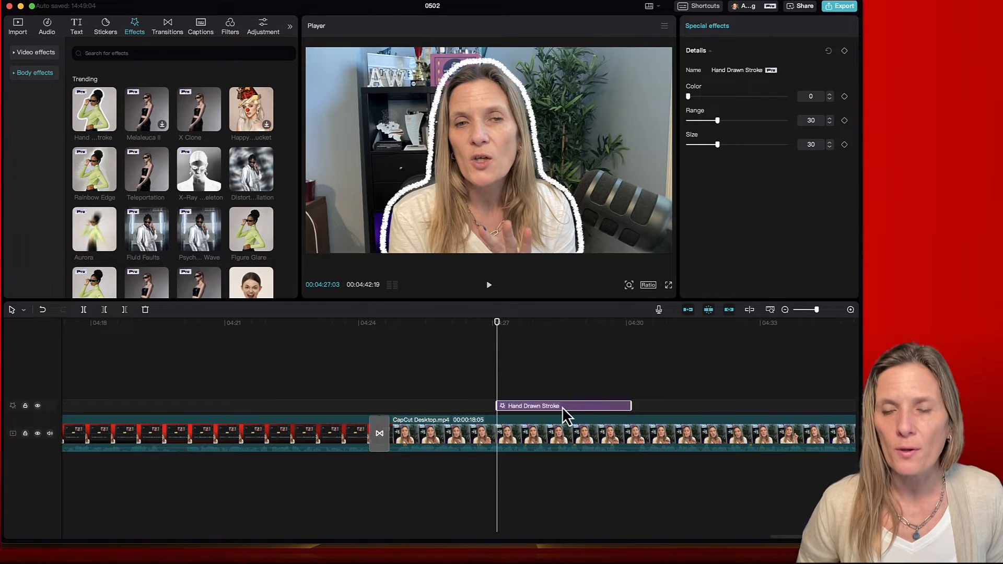
Move the Hand Drawn Stroke effect to start right after the transition, play it back, and extend its end to just before 00:04:29:01.
drag(562, 406, 456, 409)
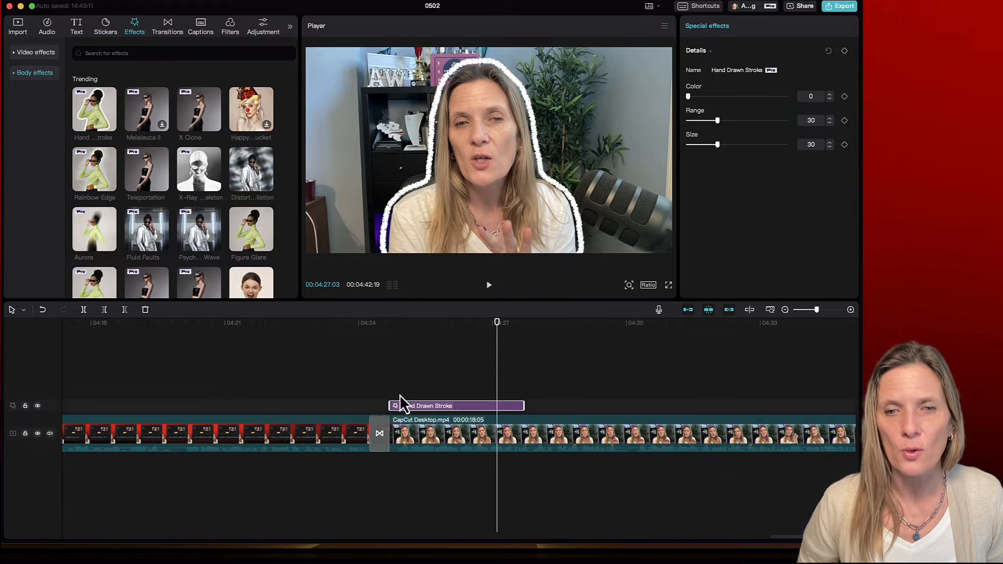
click(374, 329)
key(space)
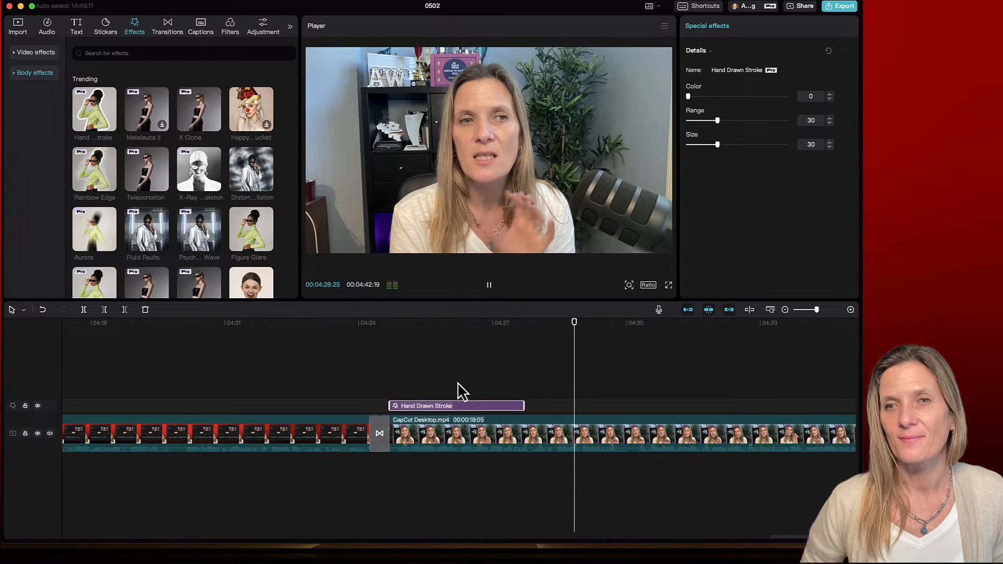
key(space)
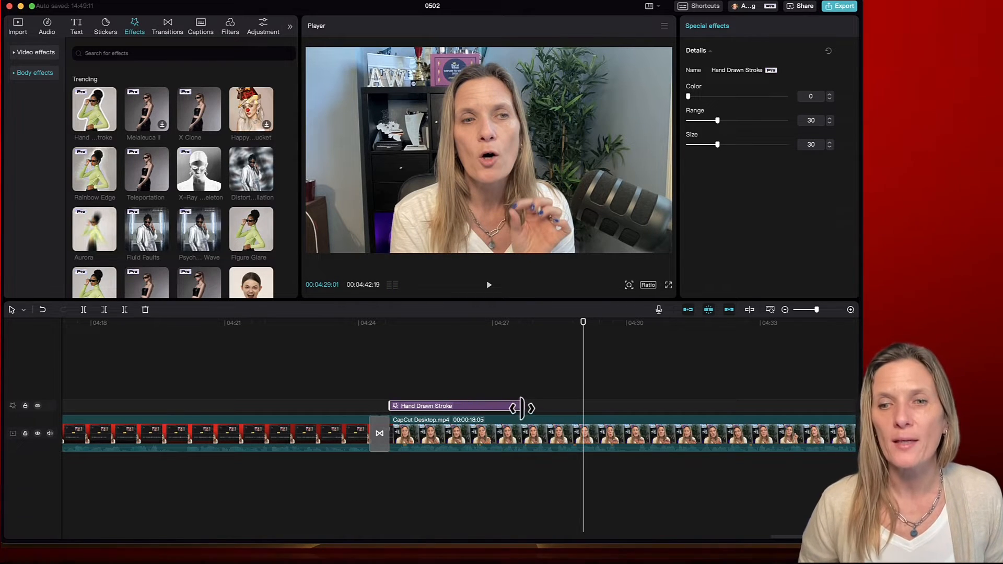
mouse_move(522, 407)
mouse_down()
mouse_move(583, 407)
mouse_move(501, 408)
mouse_move(588, 409)
mouse_move(566, 407)
mouse_up()
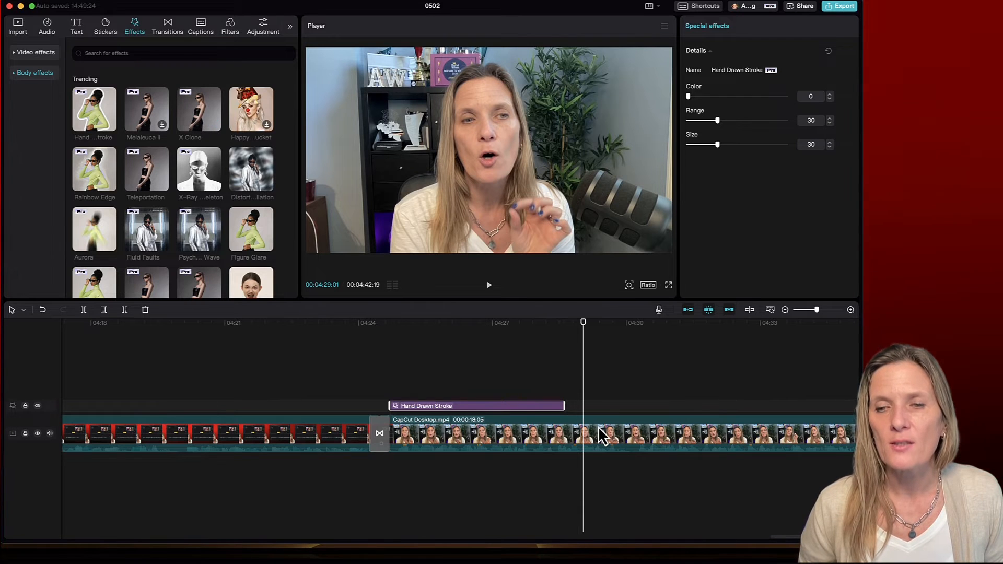
Play on to 00:04:31:25 as the sticker position and search the stickers for "questions".
scroll(599, 428, right, 3)
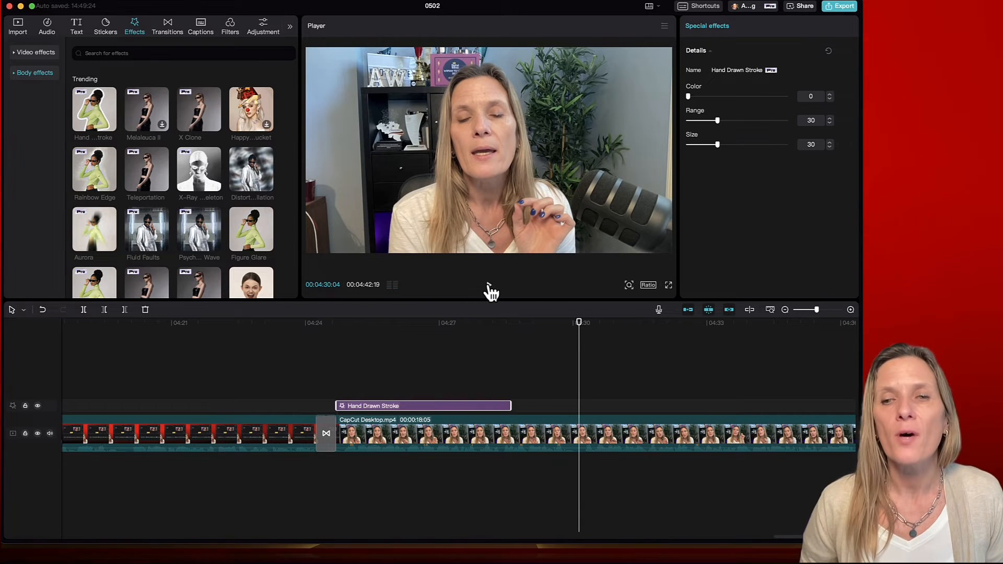
click(489, 286)
click(489, 286)
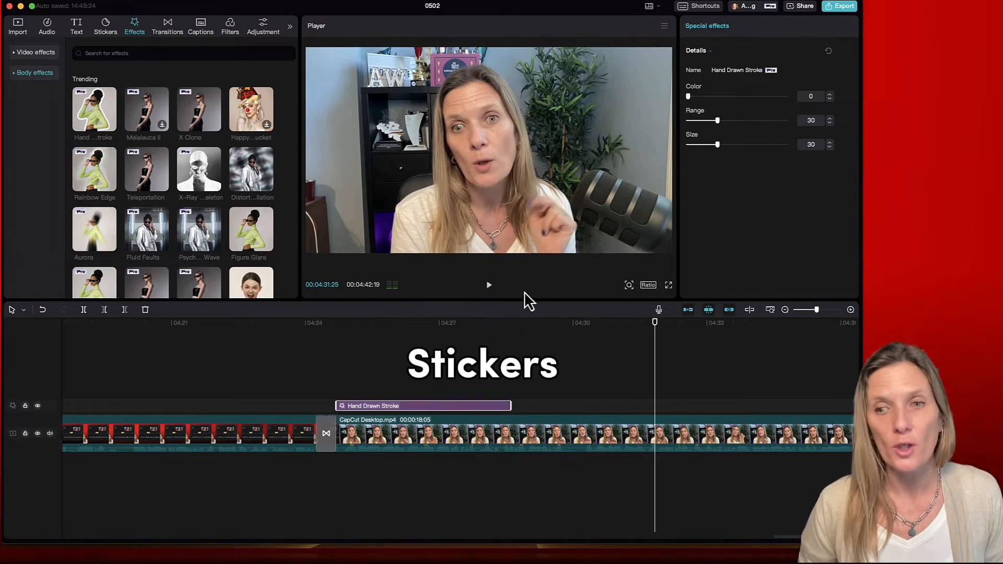
click(109, 32)
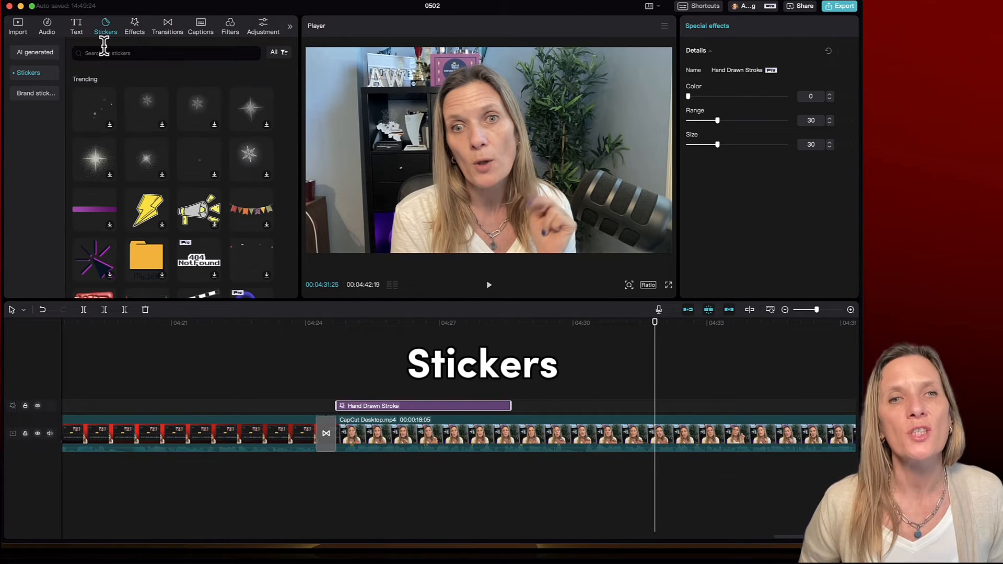
click(107, 53)
text(qu)
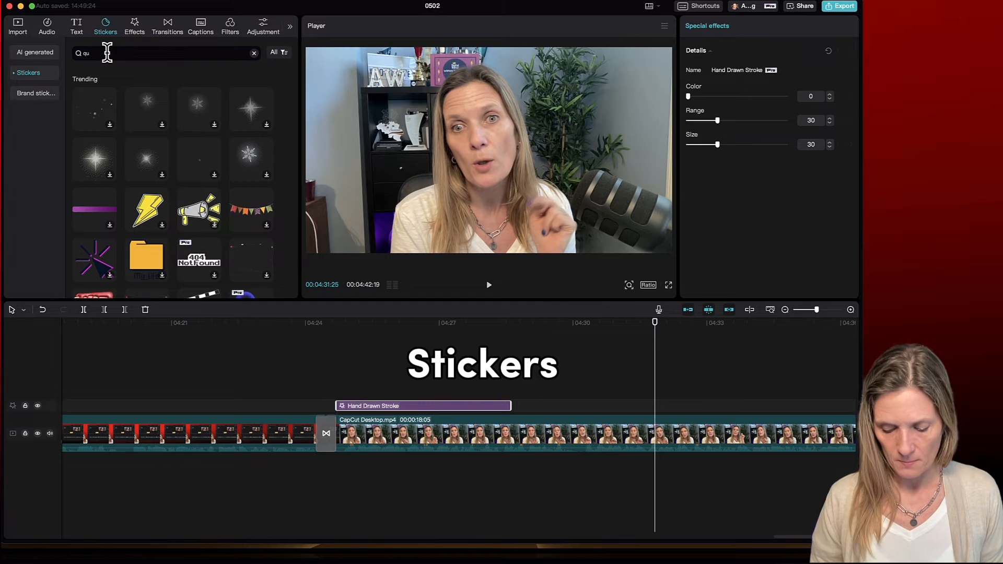
text(estions)
key(Return)
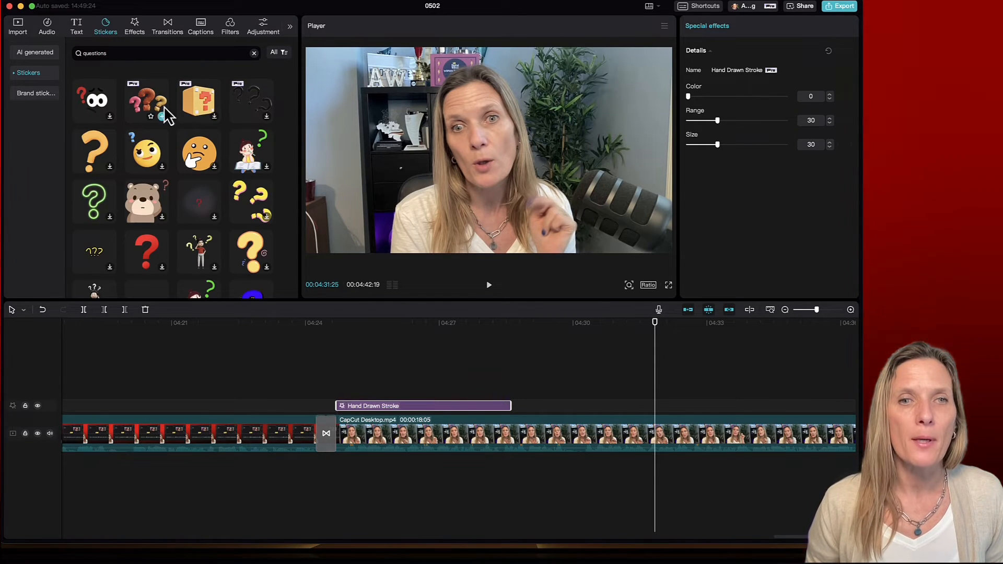
Browse the question stickers and add the red exclamation-and-question-mark burst on a track above the talking-head clip, near 00:04:31:25.
scroll(164, 157, down, 4)
scroll(170, 157, down, 10)
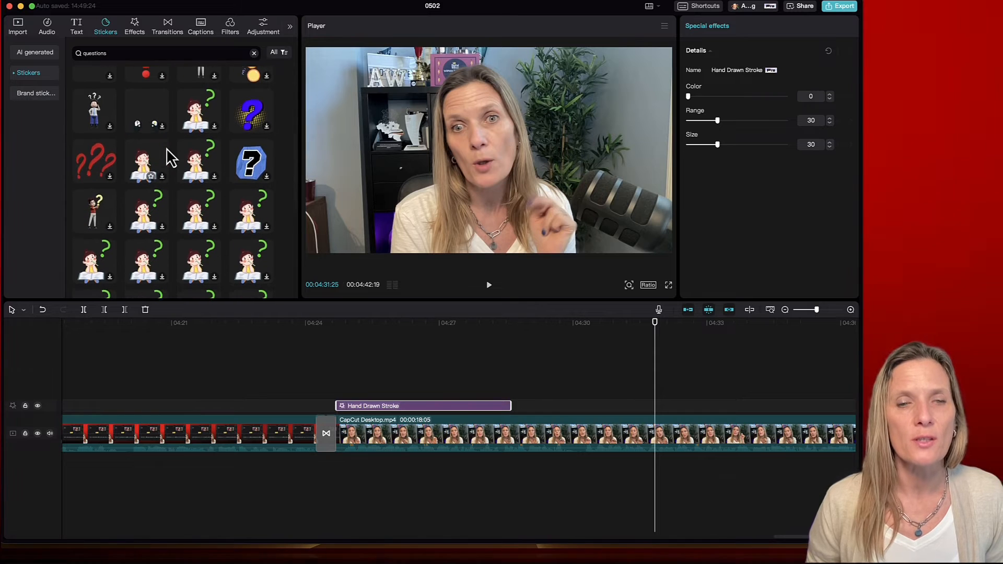
scroll(170, 157, down, 4)
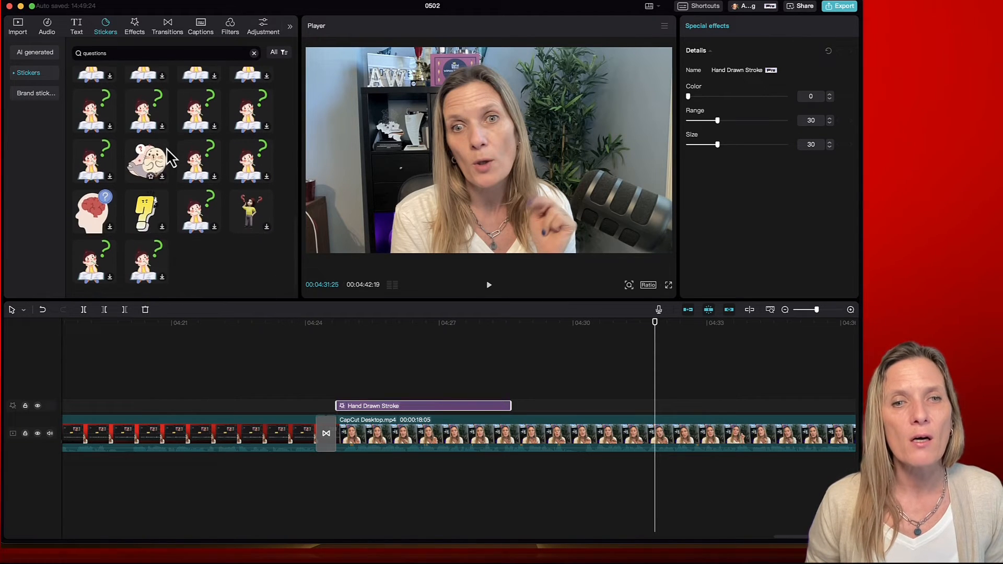
scroll(169, 157, down, 8)
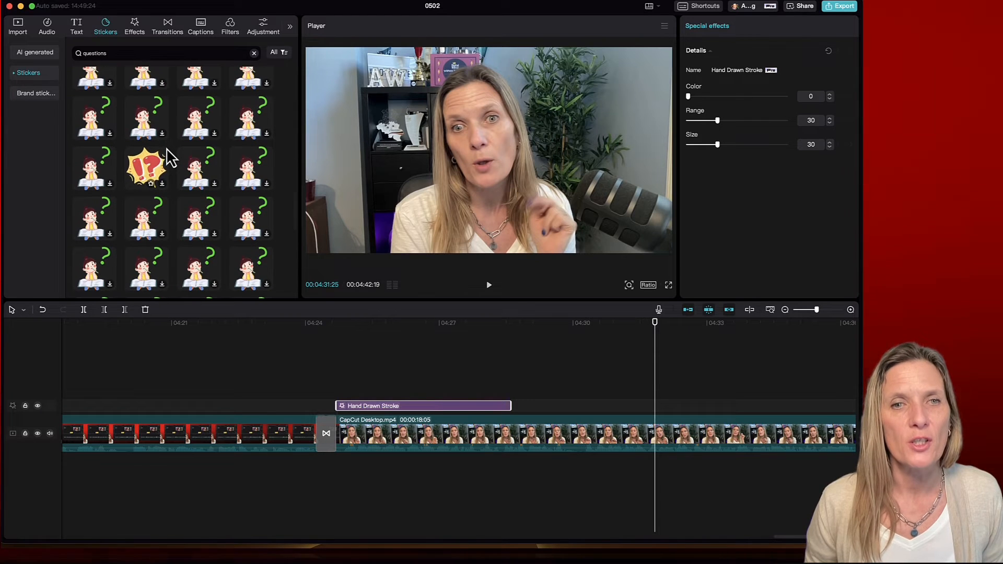
click(149, 167)
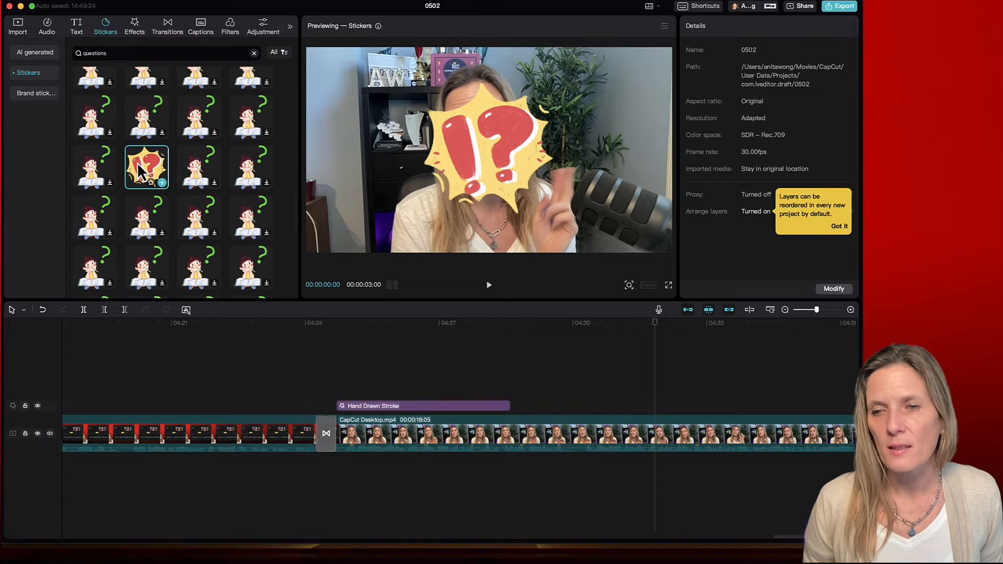
drag(137, 162, 641, 407)
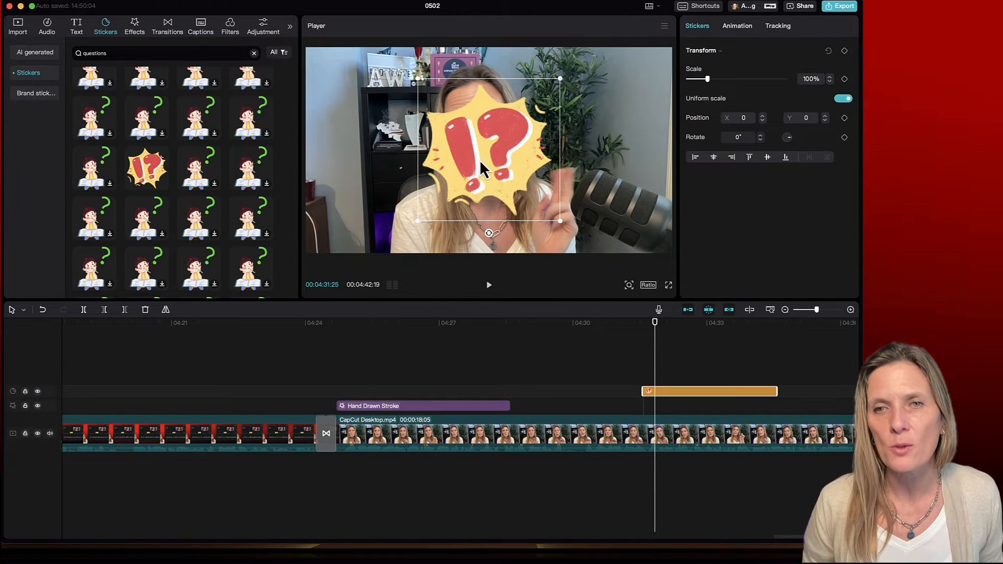
Move the burst sticker to X -1173, Y 333 beside the speaker's head, scale it to 81%, and play it back from 00:04:31:02.
drag(484, 144, 374, 114)
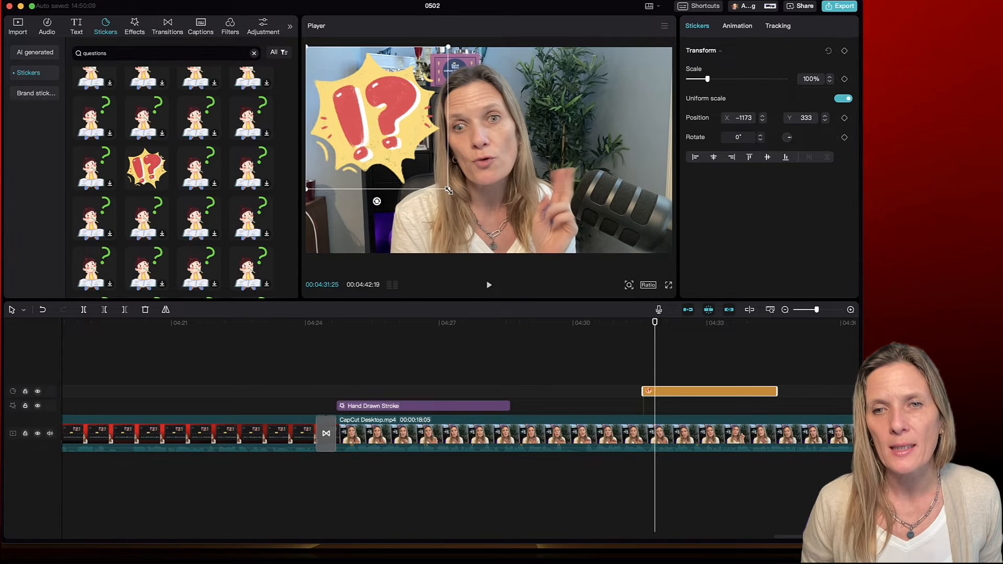
drag(449, 189, 434, 169)
click(620, 324)
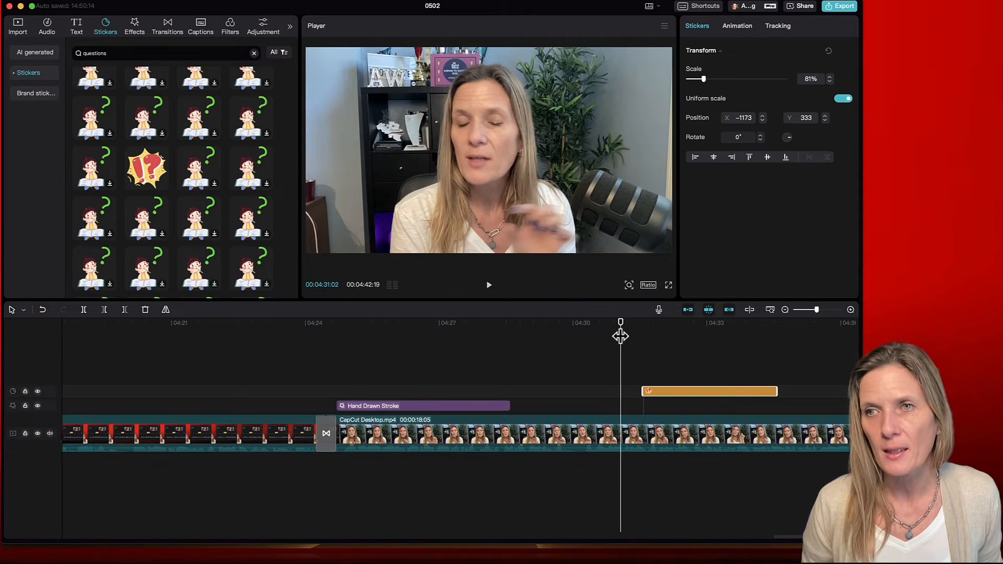
key(space)
key(space)
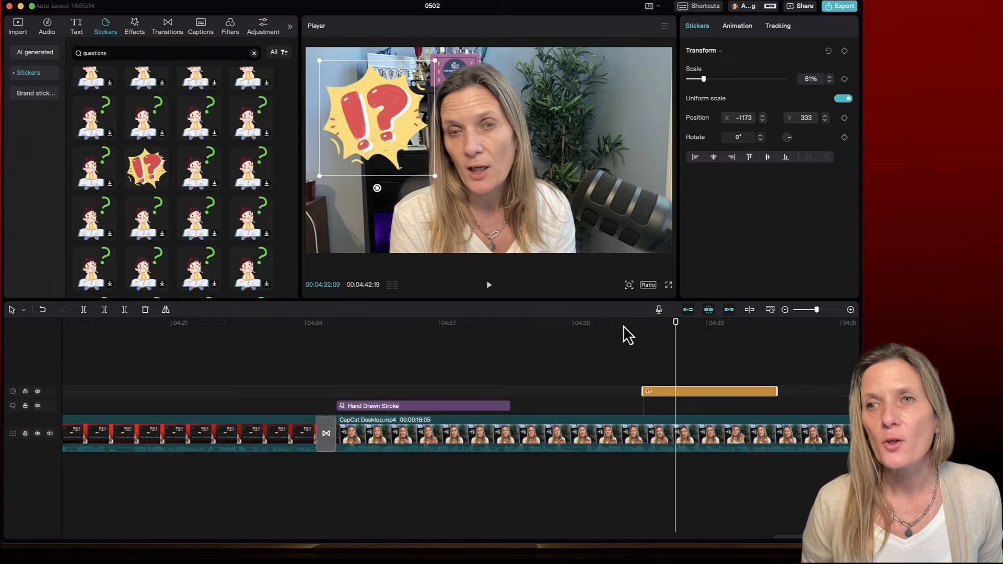
Try the Bounce In and Spring entrances on the burst sticker, settle on Slide Up, and give it a Zoom In exit animation.
click(738, 26)
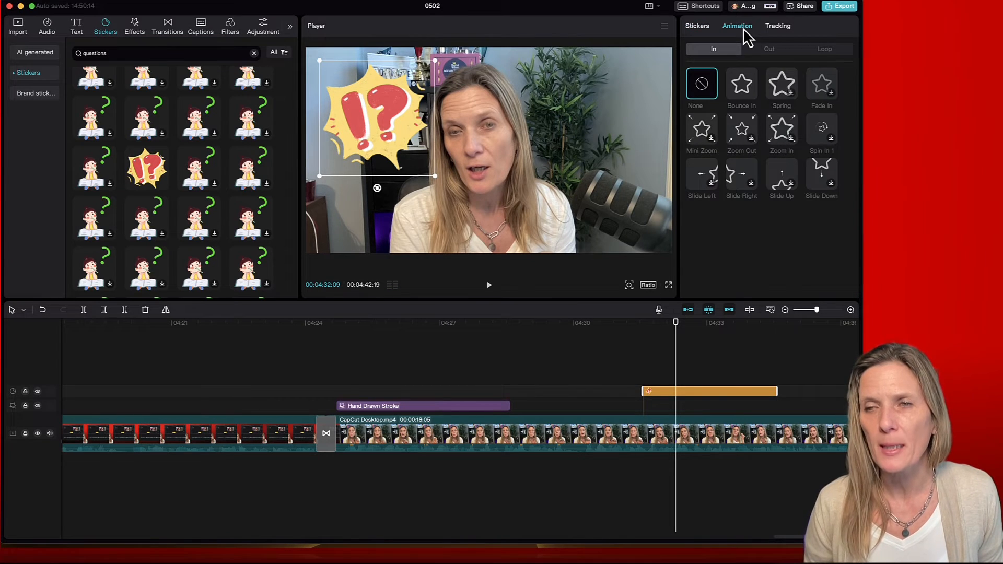
click(738, 92)
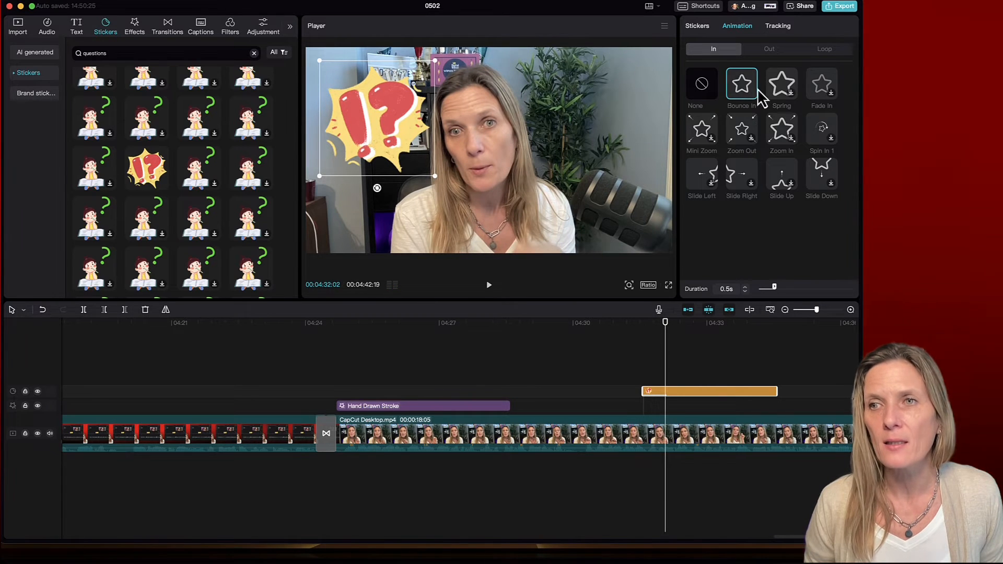
click(782, 87)
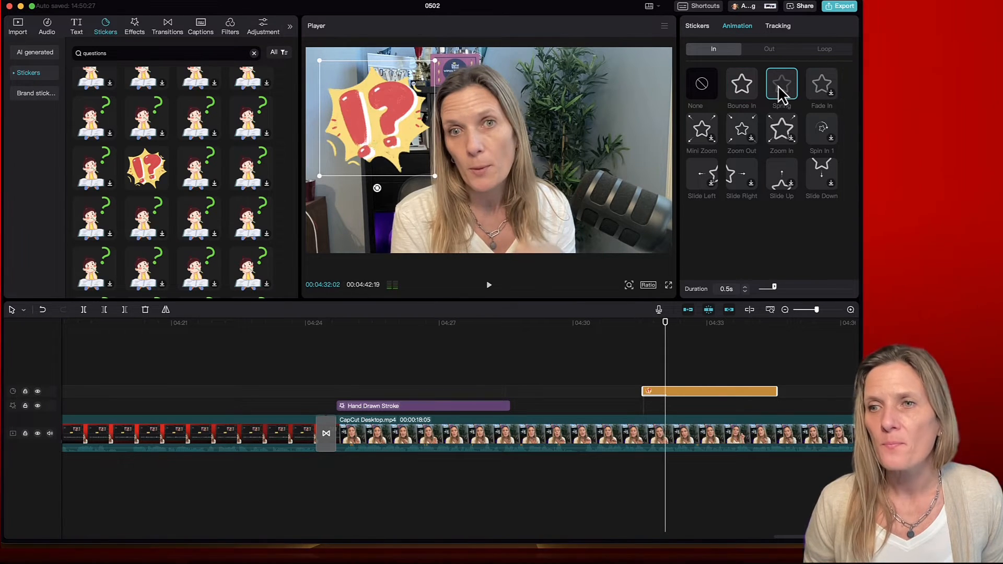
click(784, 176)
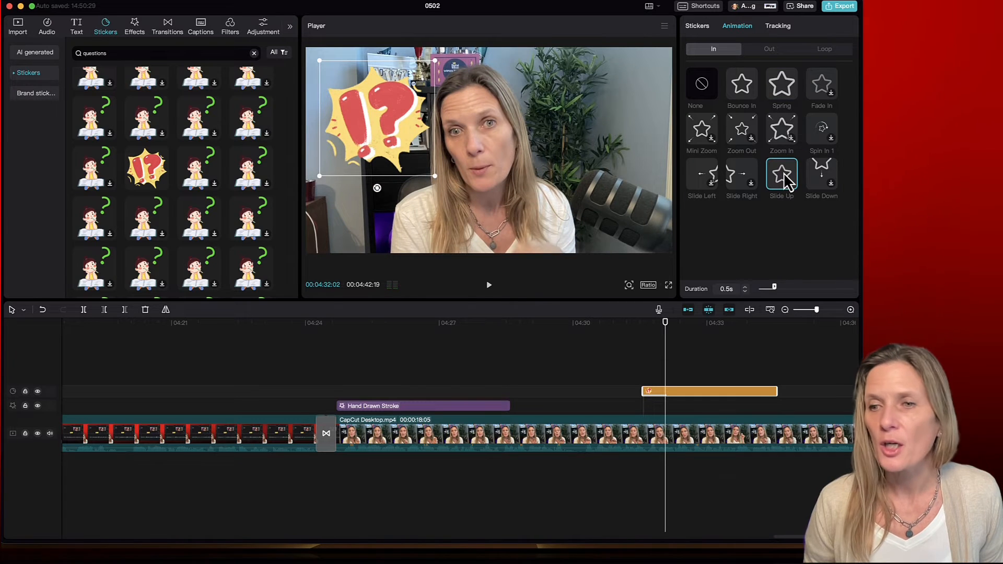
click(770, 51)
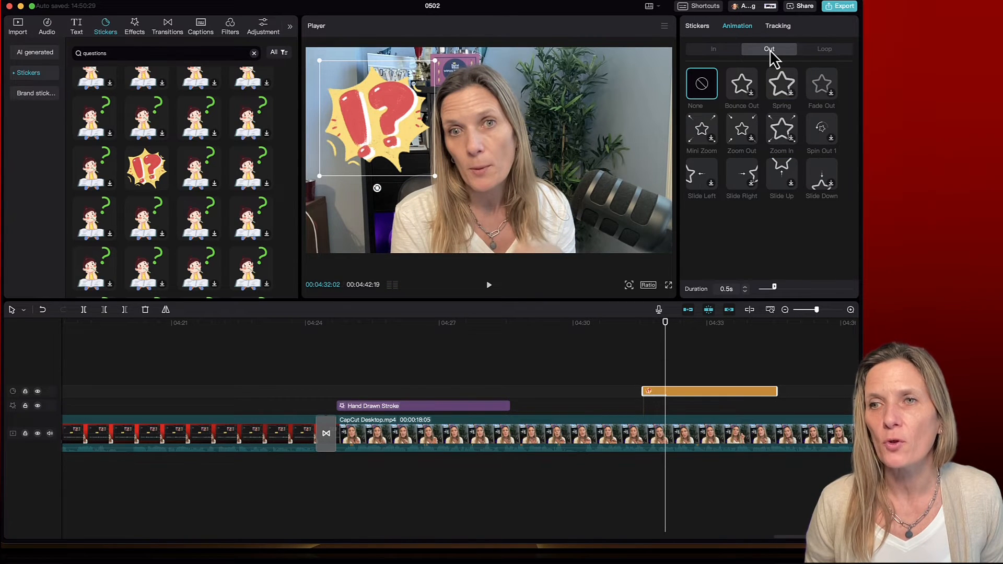
click(784, 135)
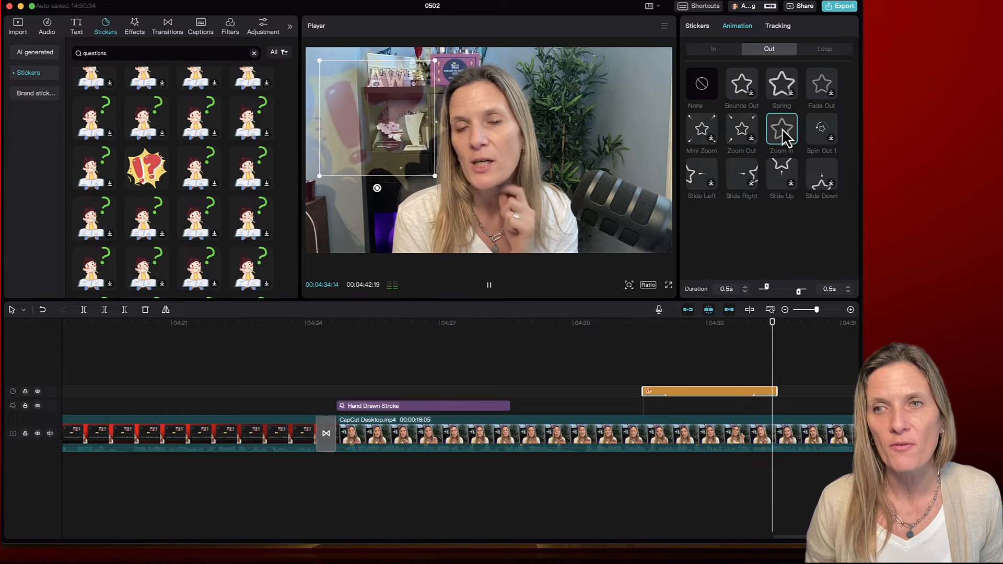
Apply the Wiper loop animation to the burst sticker and play on to 00:04:34:27.
click(826, 50)
click(784, 86)
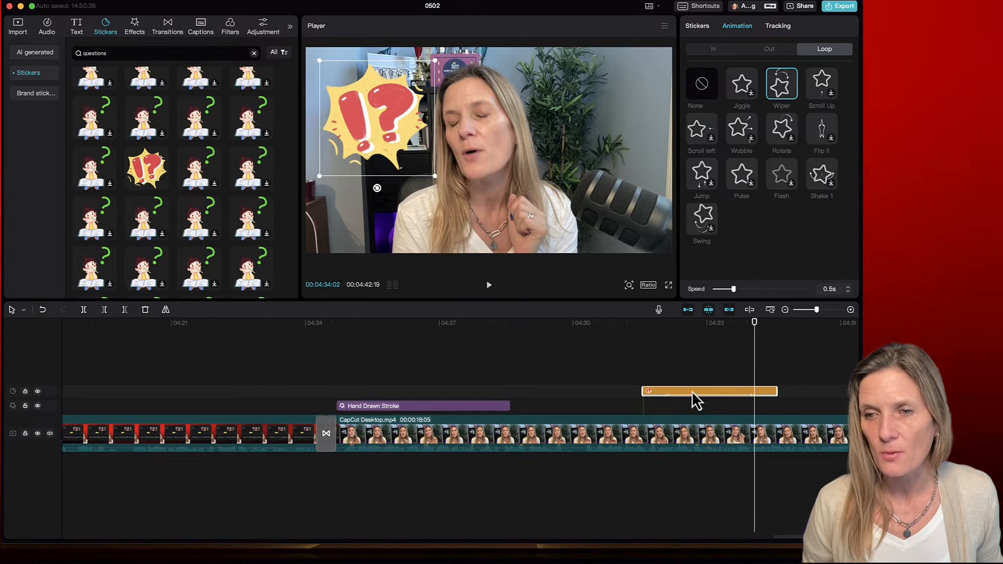
click(640, 335)
key(space)
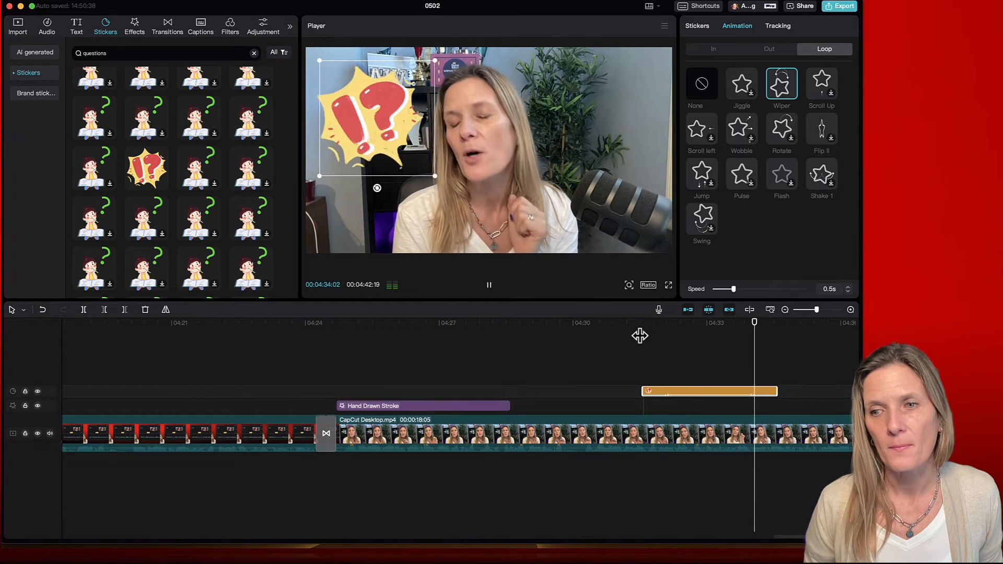
key(space)
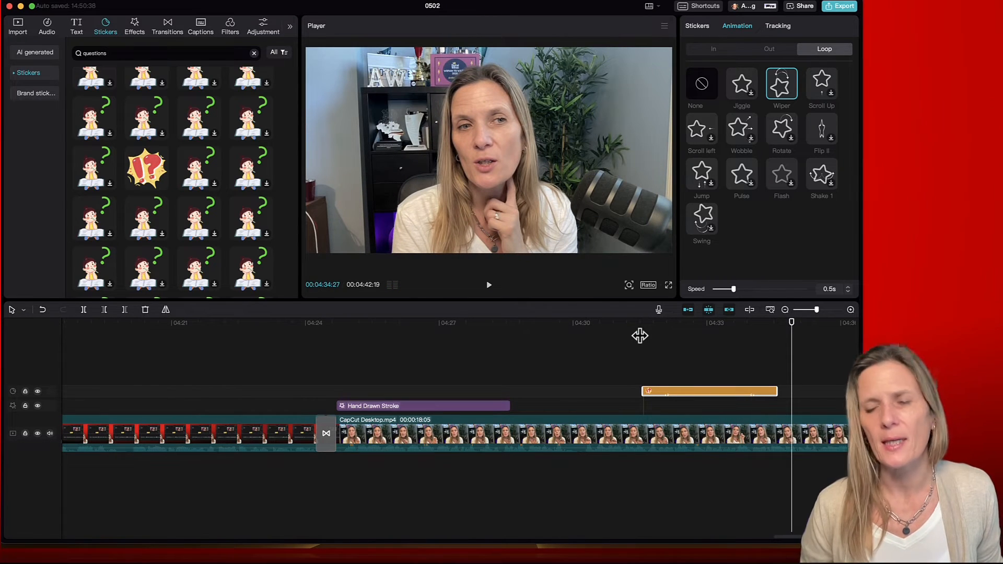
Search the stickers for "youtube subscribe".
scroll(677, 350, right, 10)
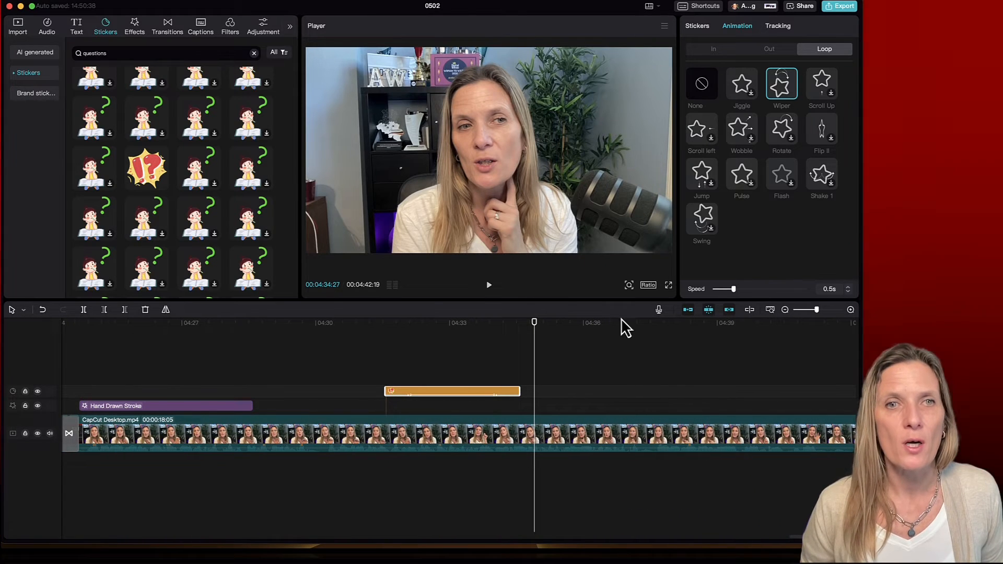
click(99, 53)
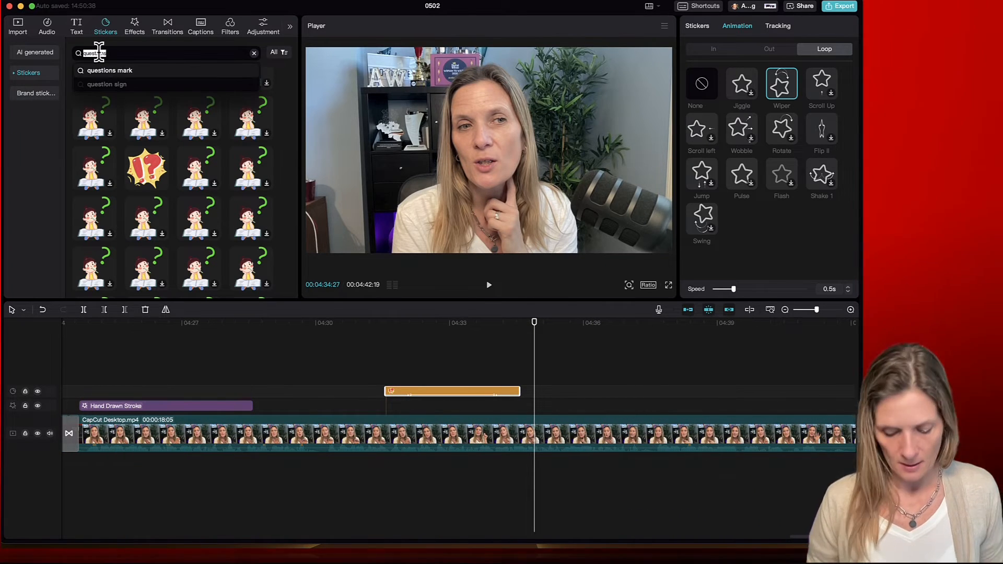
text(youtube subscri)
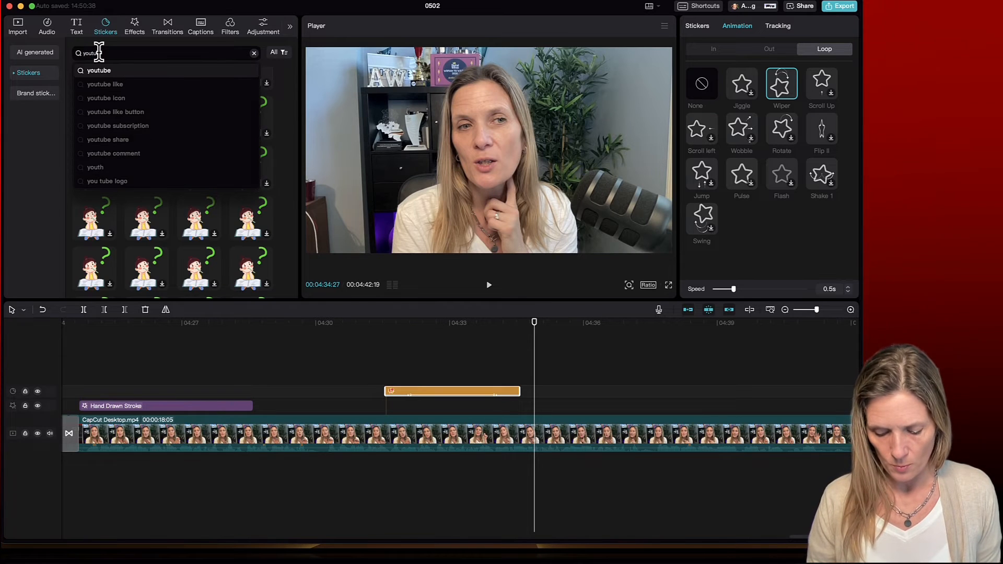
text(be)
key(Return)
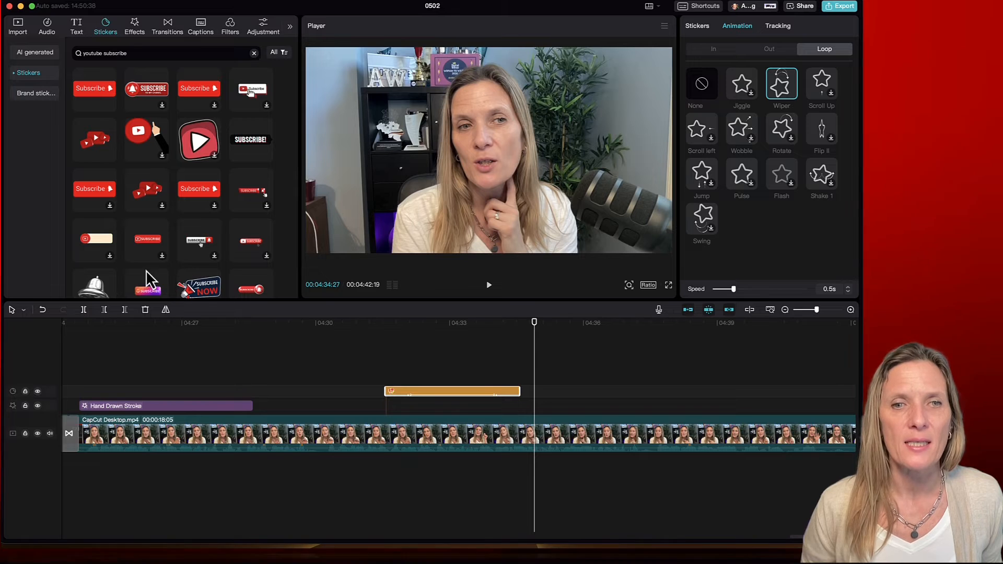
Add the round YouTube sticker with the pointing hand at 00:04:34:27, shrink it to under half size and place it over the microphone.
scroll(177, 175, down, 5)
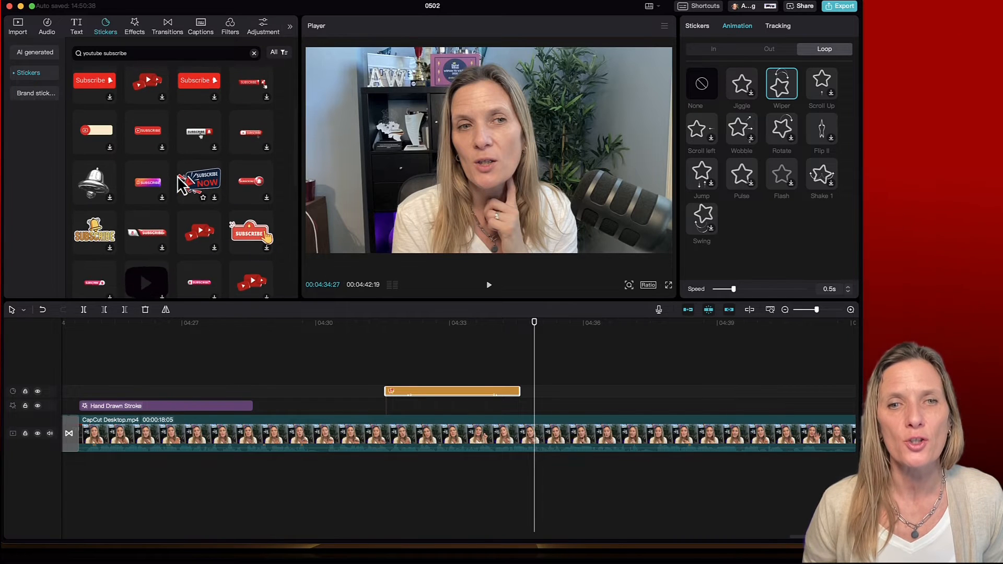
scroll(177, 176, up, 5)
scroll(177, 175, up, 1)
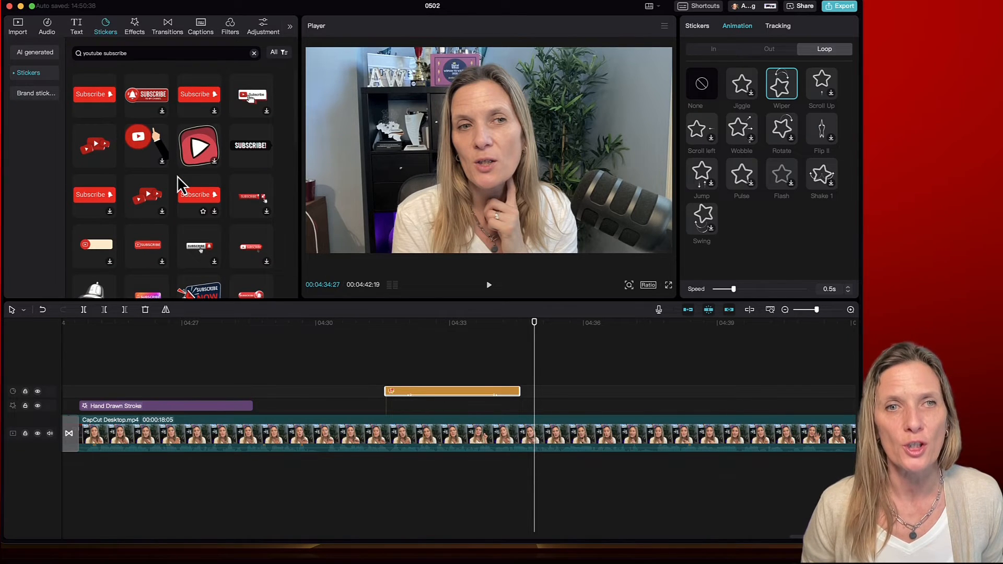
click(142, 143)
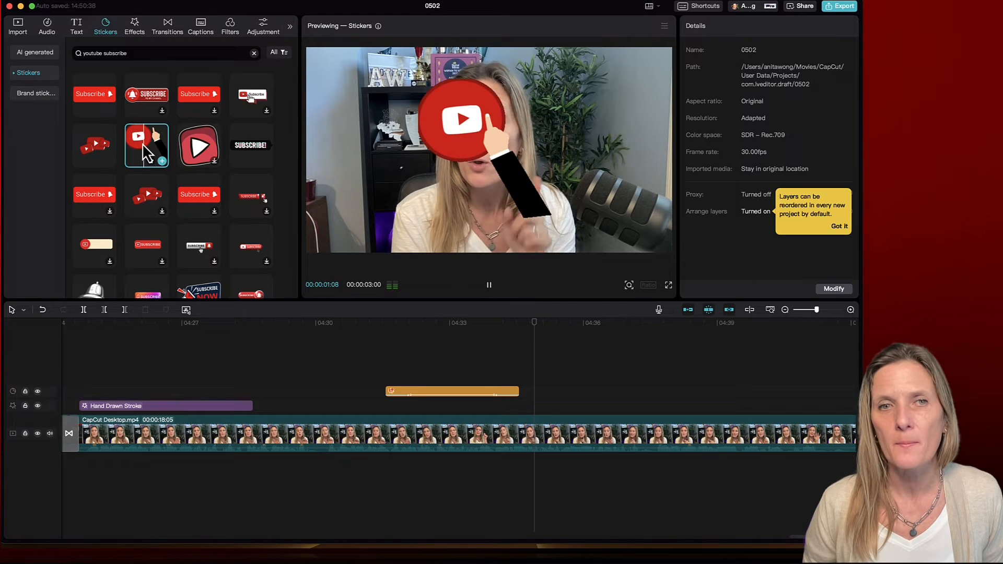
click(163, 161)
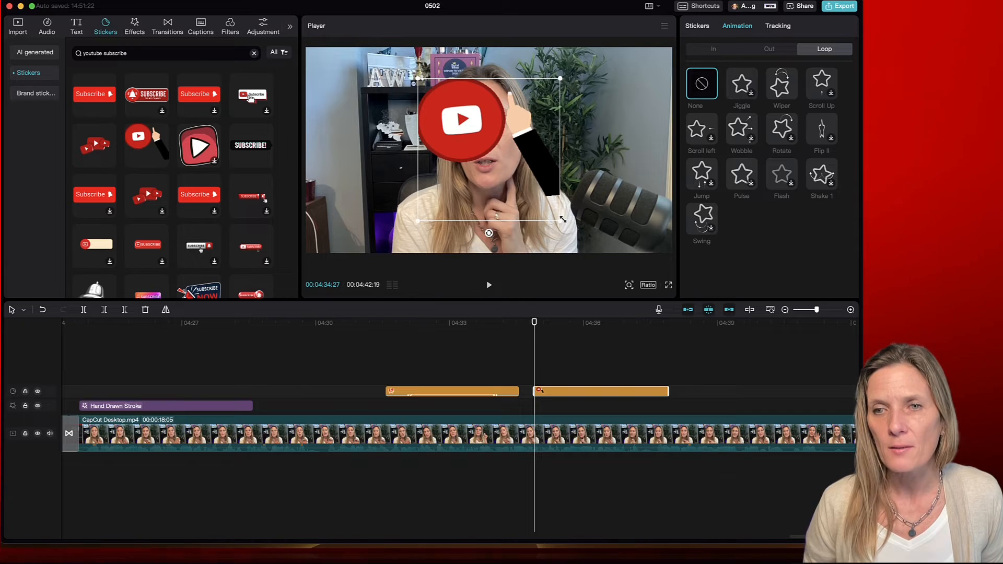
drag(563, 219, 520, 181)
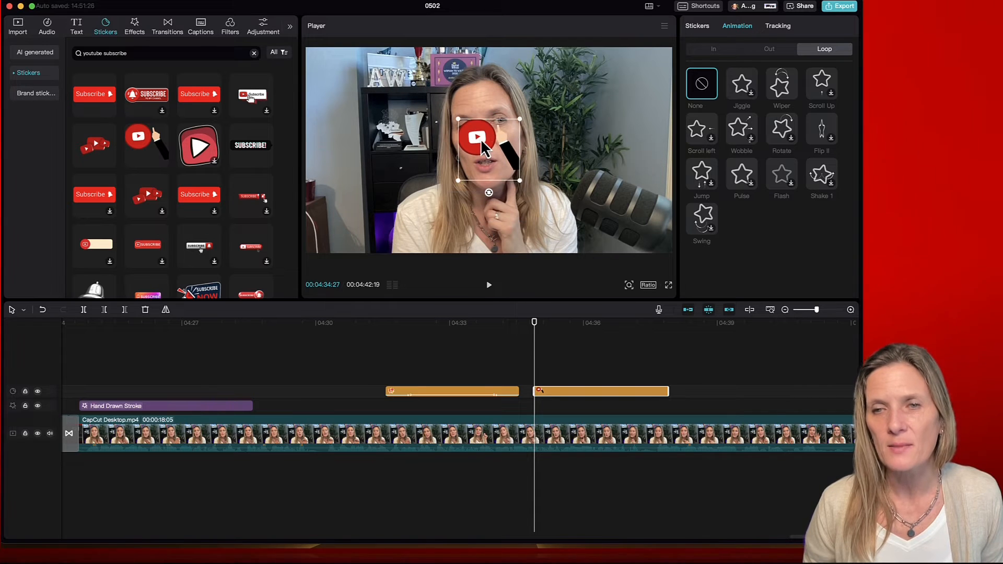
drag(480, 139, 588, 189)
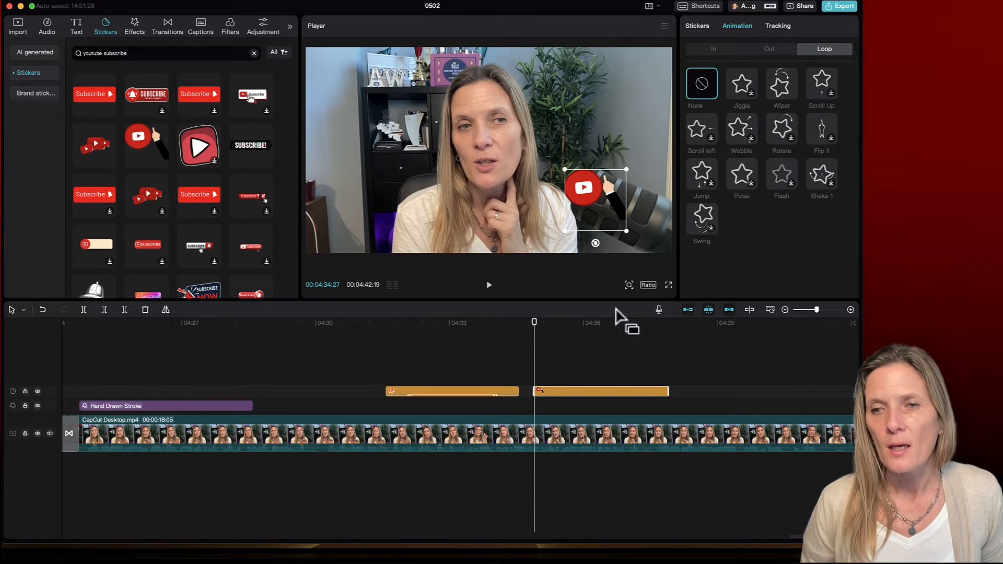
Give the YouTube sticker a Mini Zoom entrance and a Spin Out 1 exit animation.
click(720, 52)
click(712, 131)
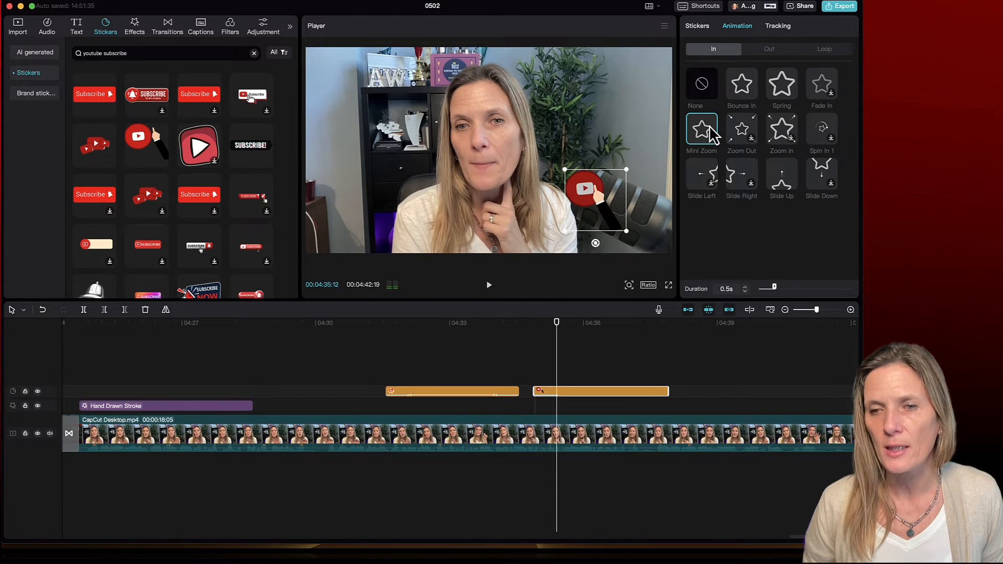
click(774, 50)
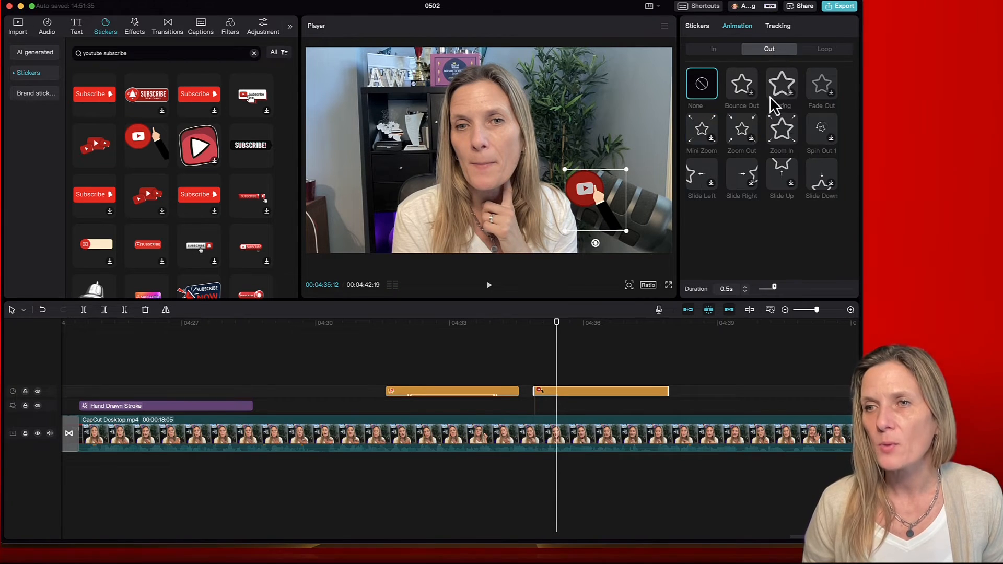
click(823, 135)
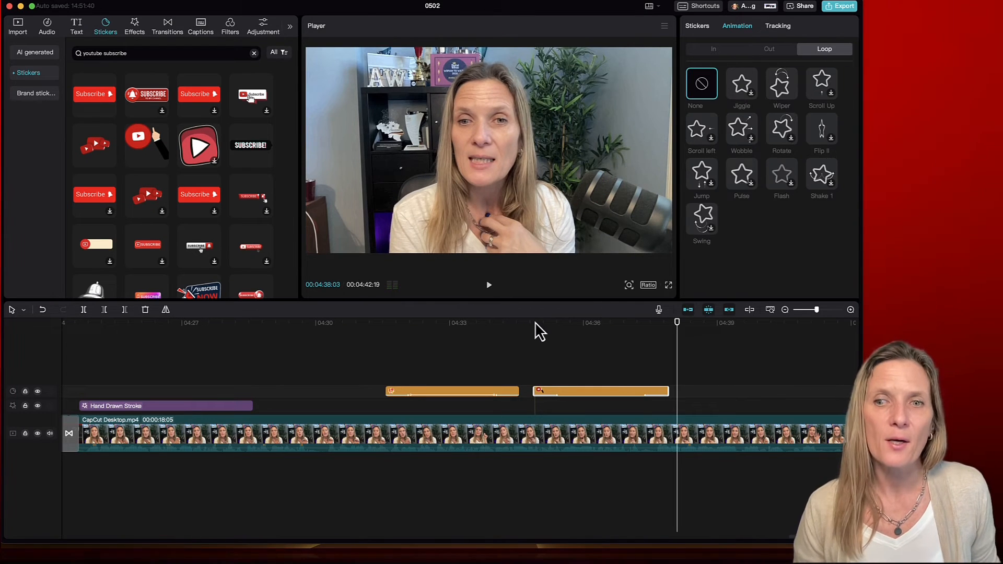
Move the playhead back to 00:02:27:02 and search the stickers for "point".
scroll(544, 334, left, 15)
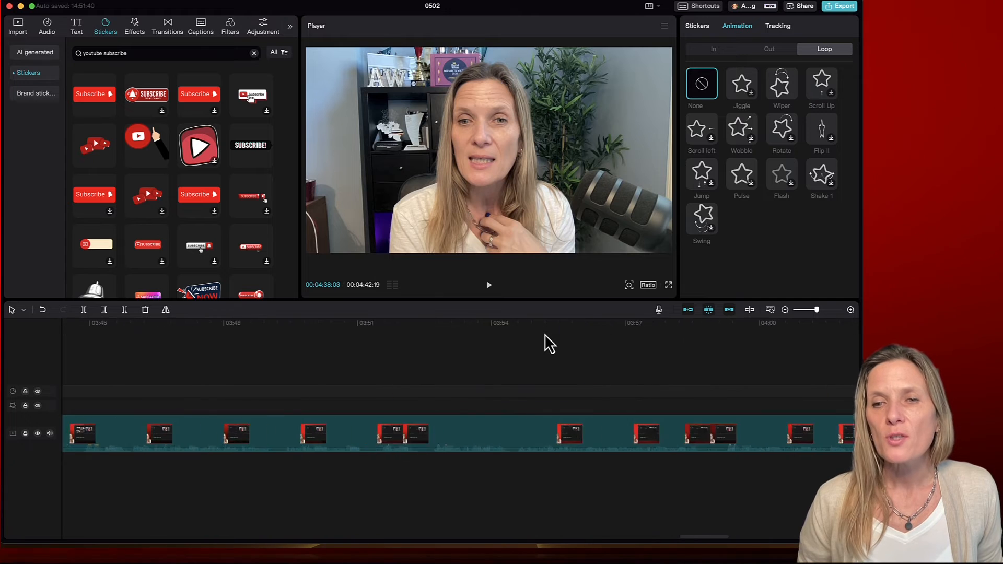
scroll(544, 334, left, 11)
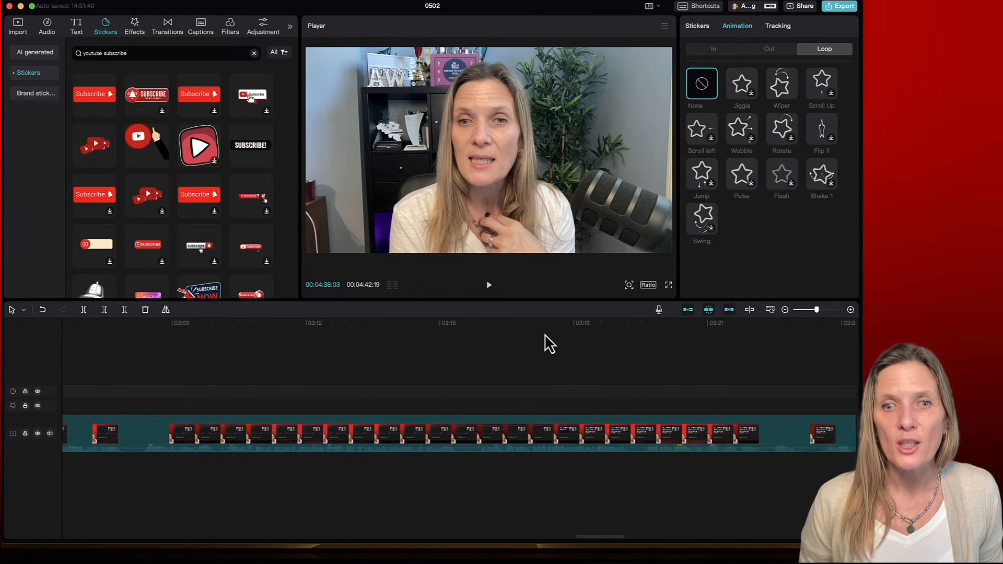
scroll(545, 335, left, 5)
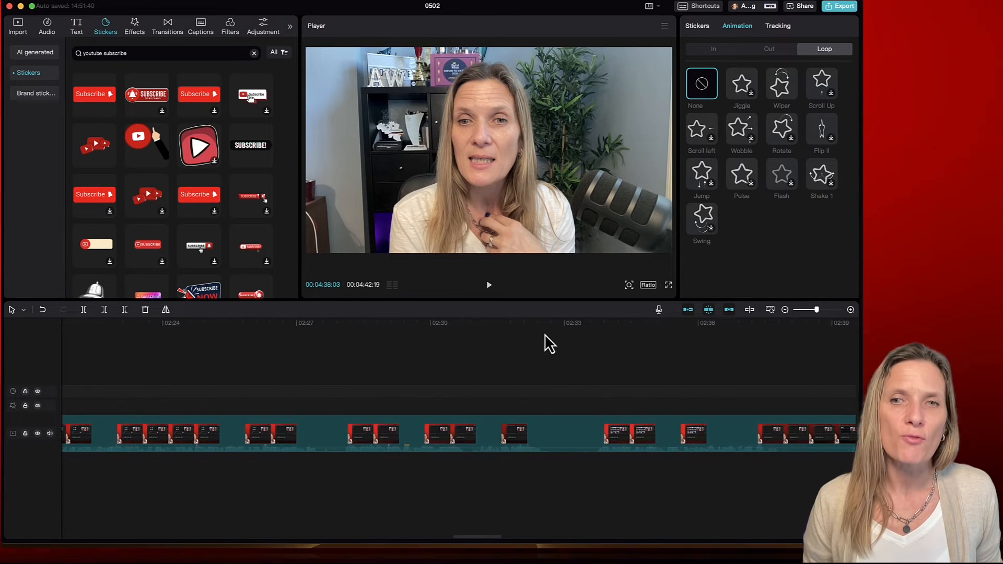
click(409, 350)
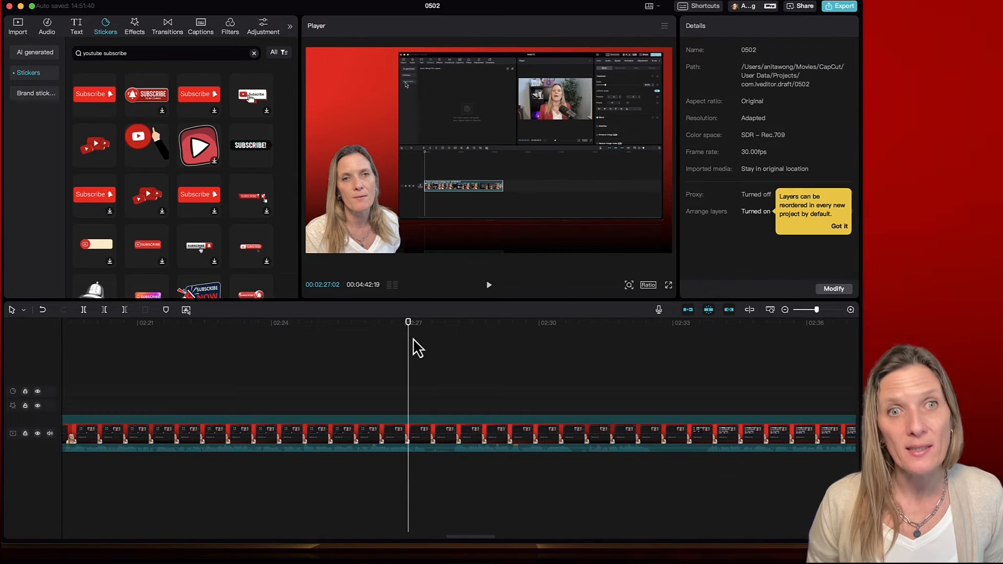
double_click(101, 53)
text(point)
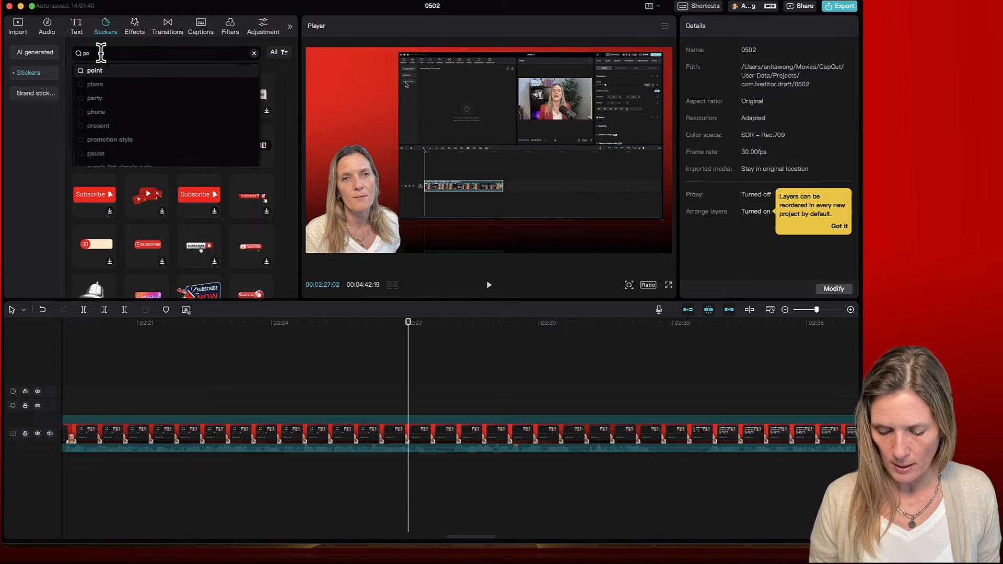
key(Return)
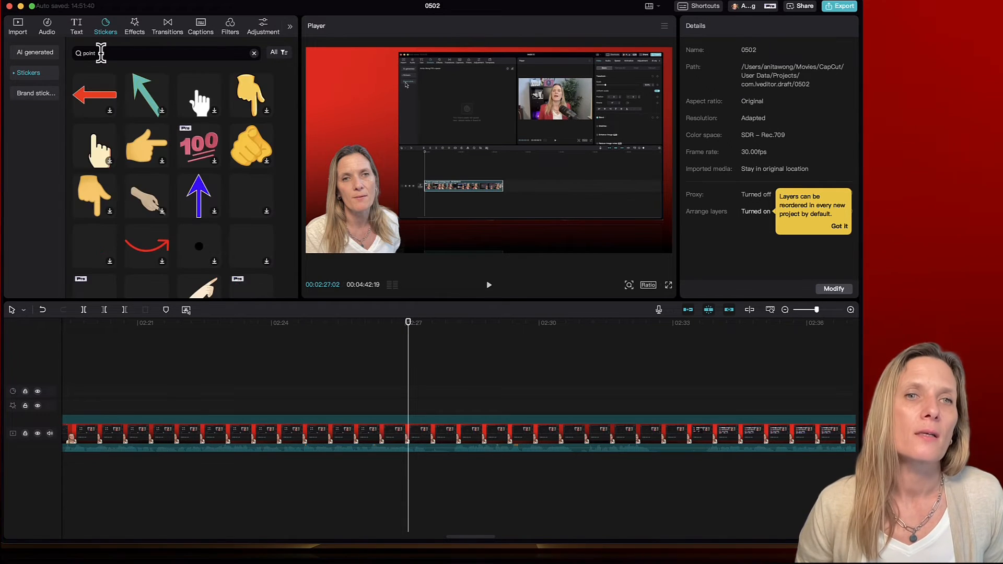
Add the red arrow sticker at 00:02:27:02, shrunk and rotated to point diagonally up at the preview picture, and shorten it to about 2 seconds.
click(104, 103)
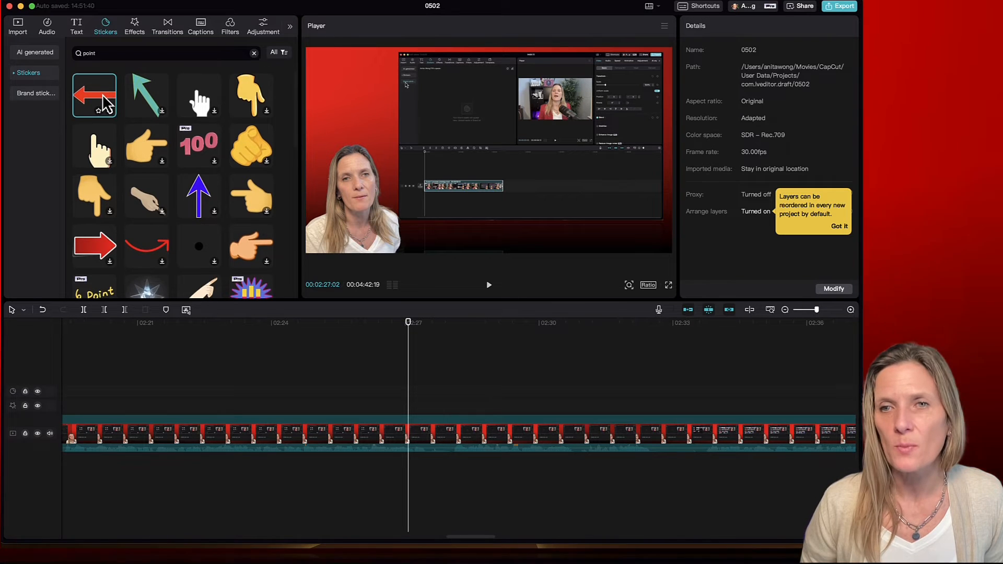
click(110, 111)
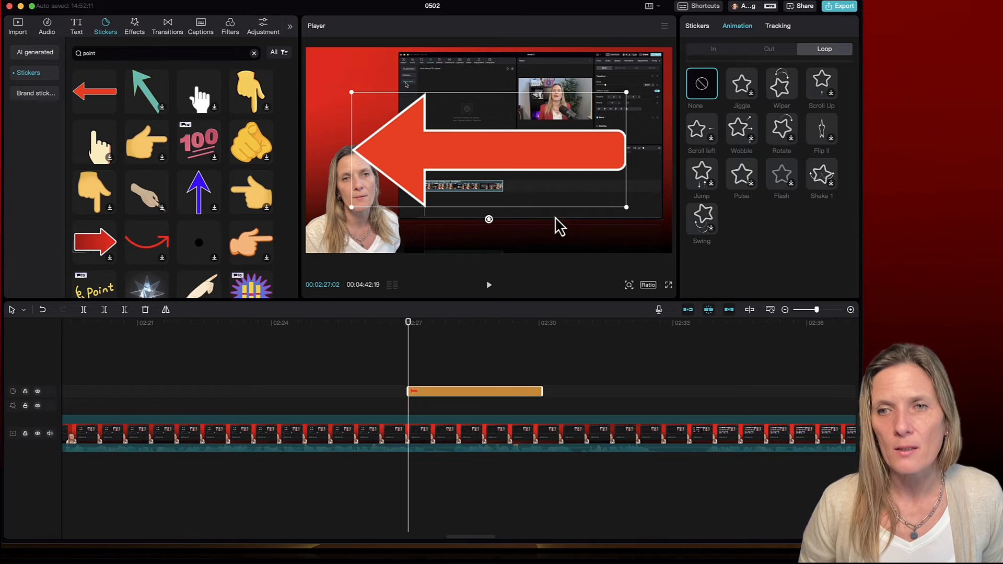
drag(515, 175, 464, 137)
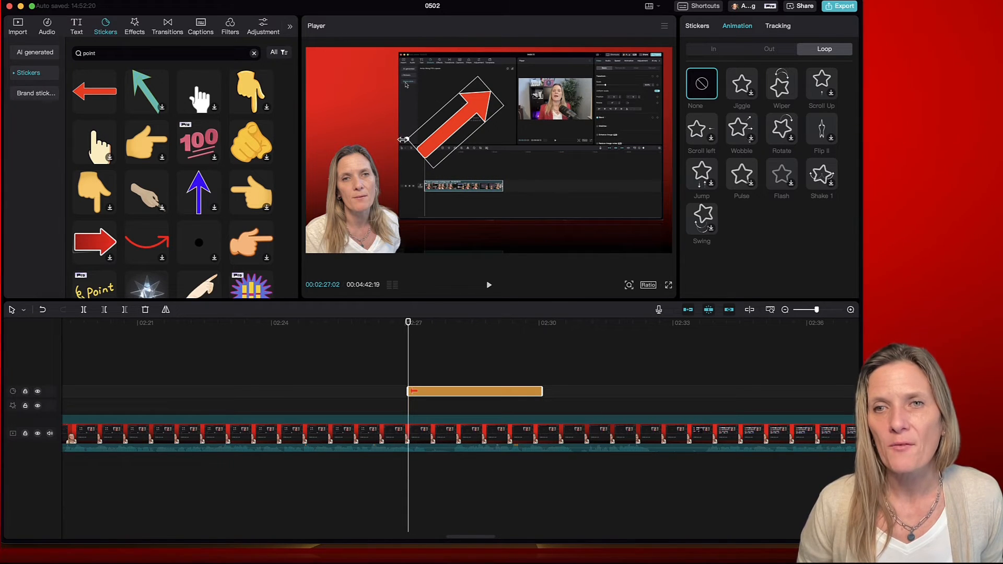
drag(403, 139, 496, 148)
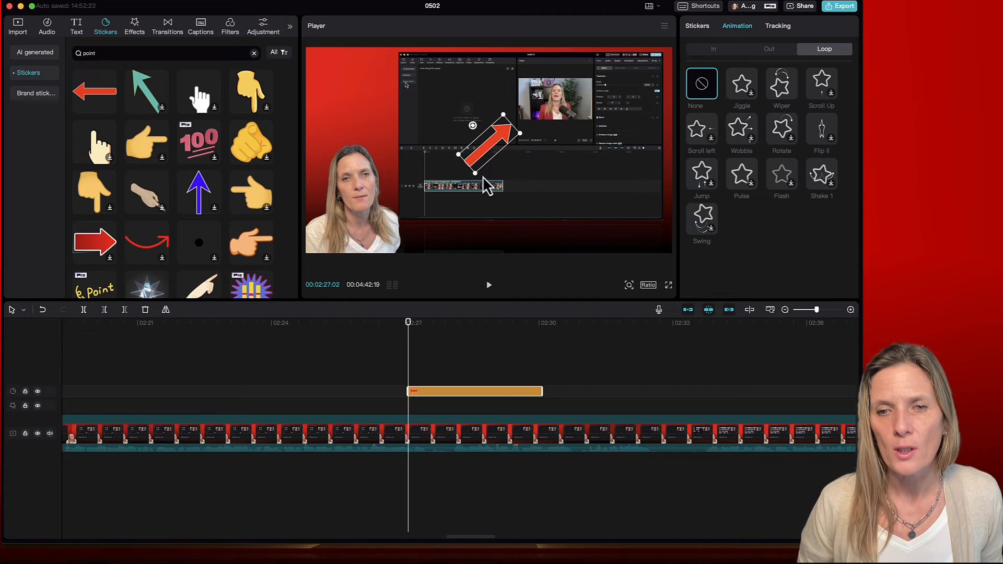
drag(543, 392, 499, 391)
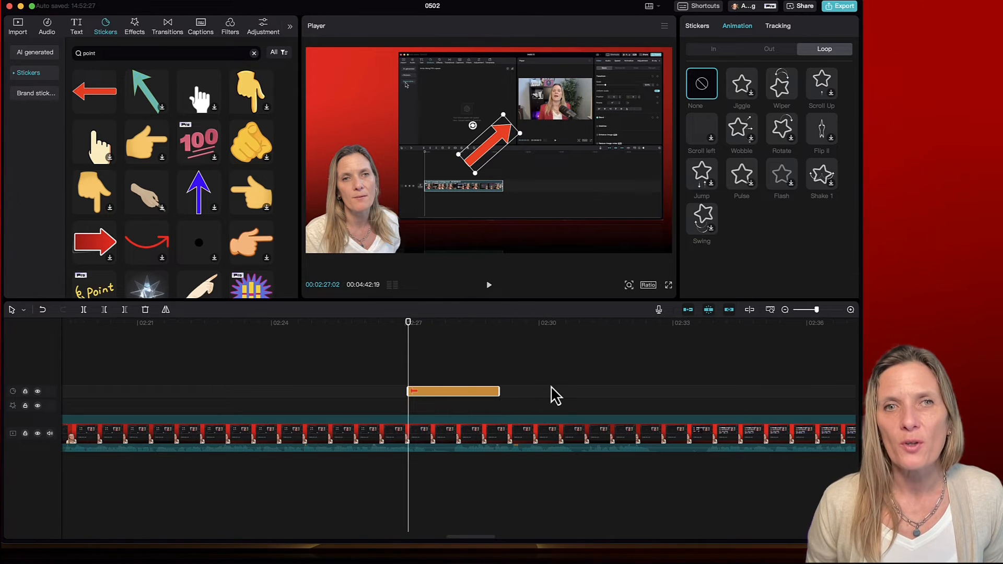
Fit the whole project in the timeline and listen to the Vlog music track The Folk.
scroll(547, 396, right, 15)
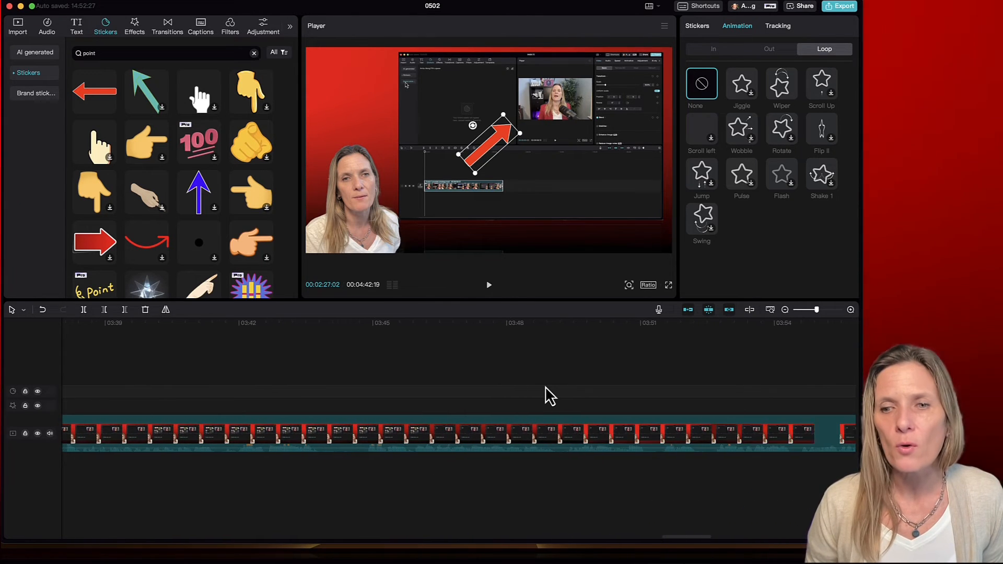
scroll(545, 387, right, 10)
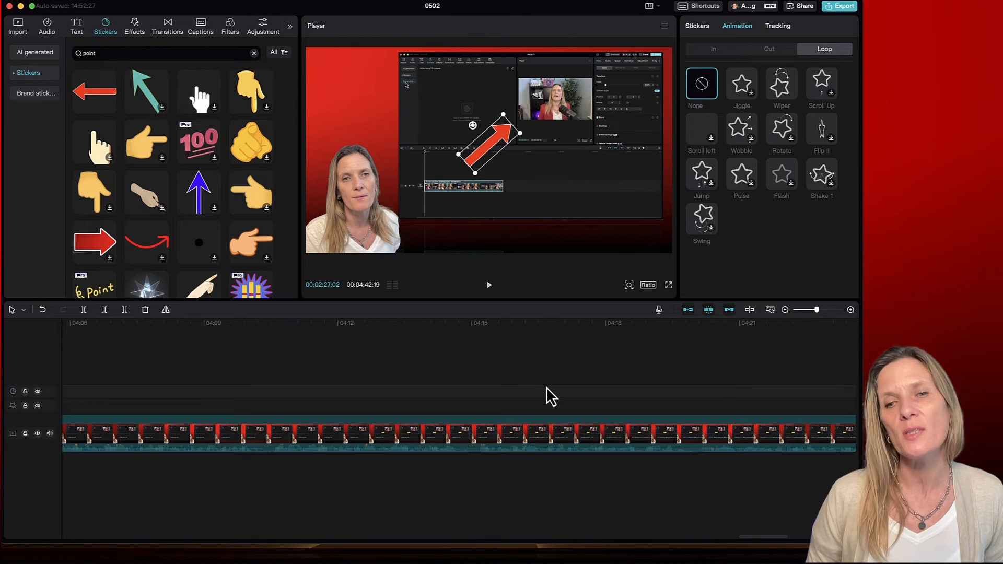
scroll(547, 388, left, 20)
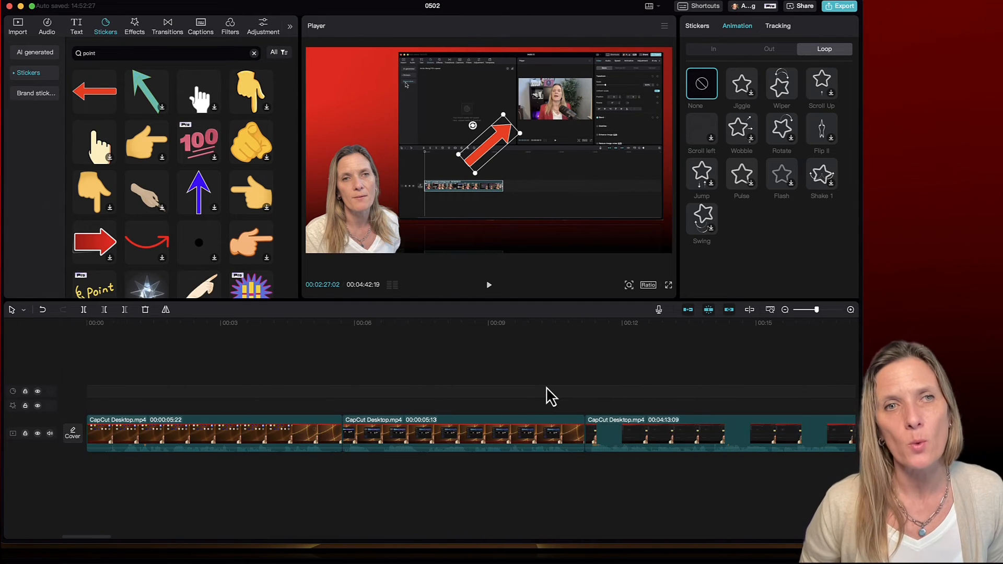
click(805, 310)
click(800, 310)
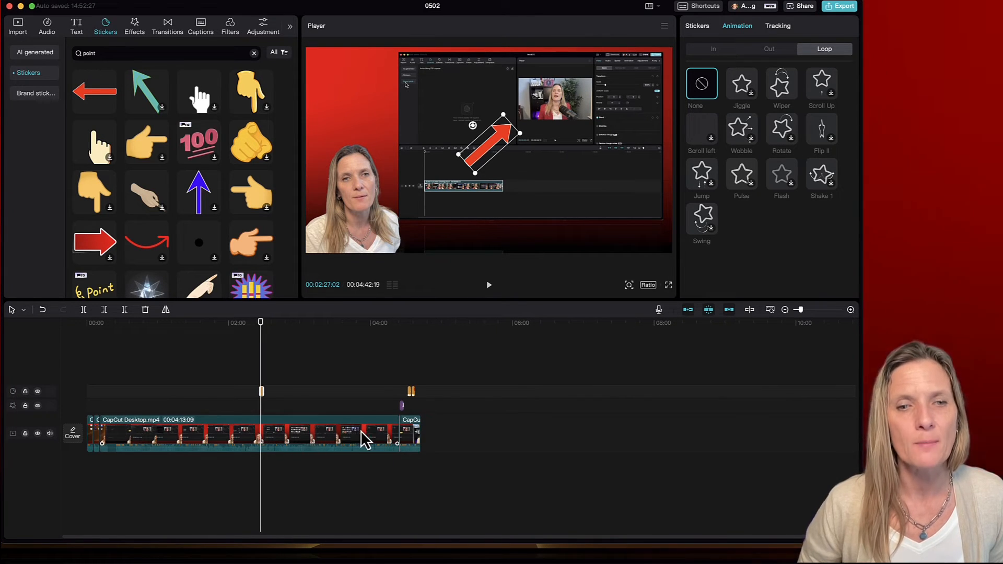
click(49, 26)
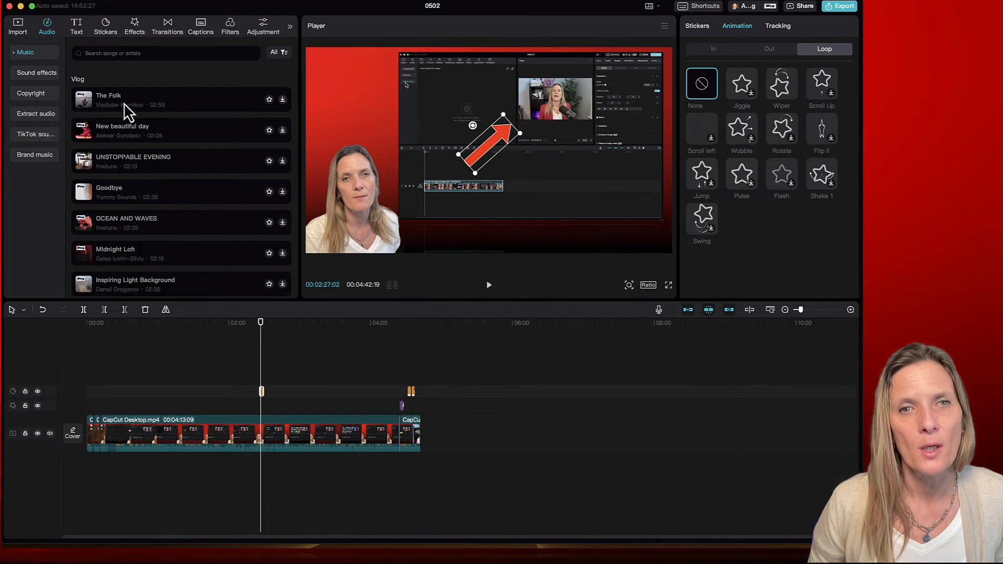
click(161, 103)
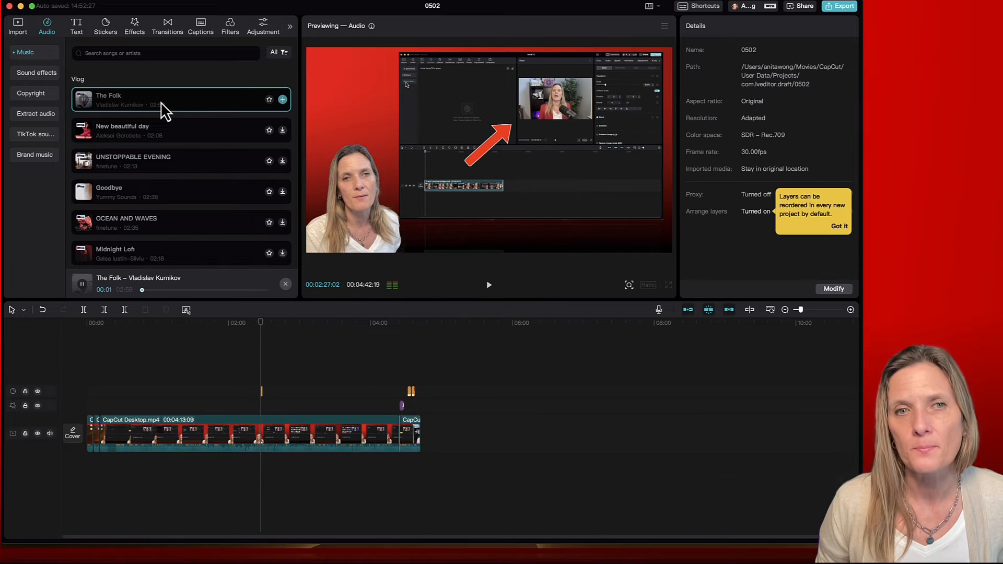
key(XF86AudioRaiseVolume)
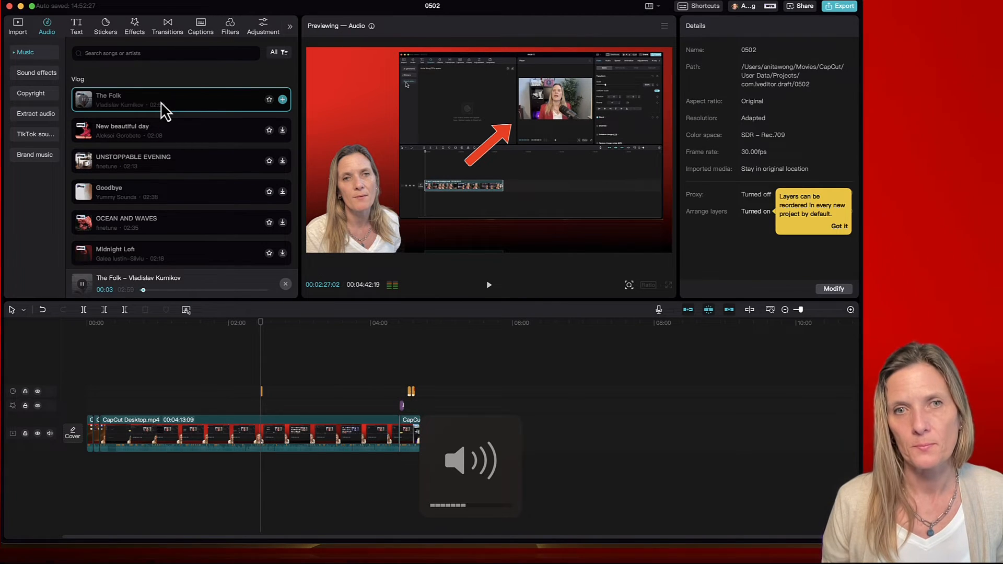
key(XF86AudioLowerVolume)
key(XF86AudioLowerVolume)
click(161, 102)
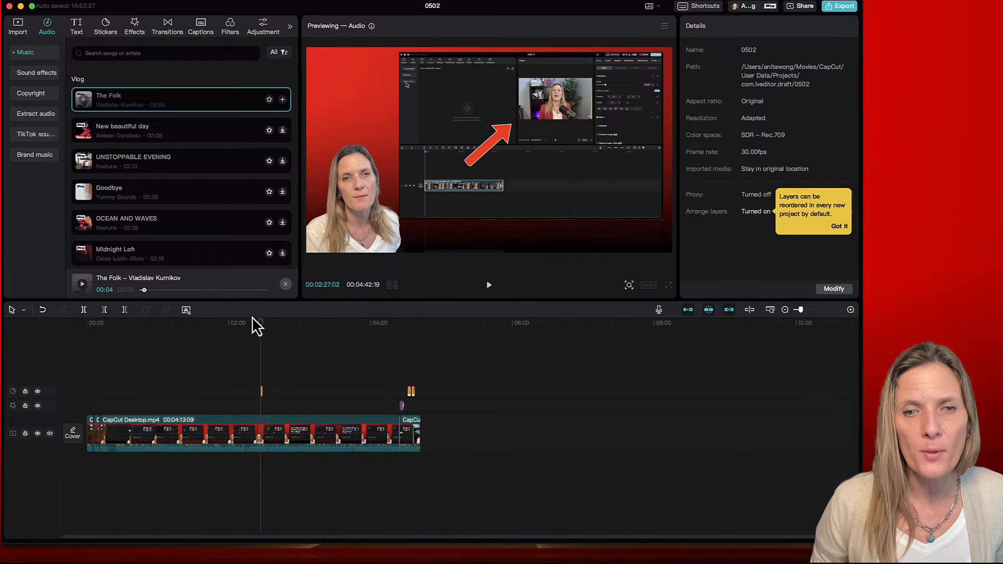
Add The Folk as background music at 00:00:00:00 and trim its end back to about 00:02:55.
drag(262, 324, 89, 332)
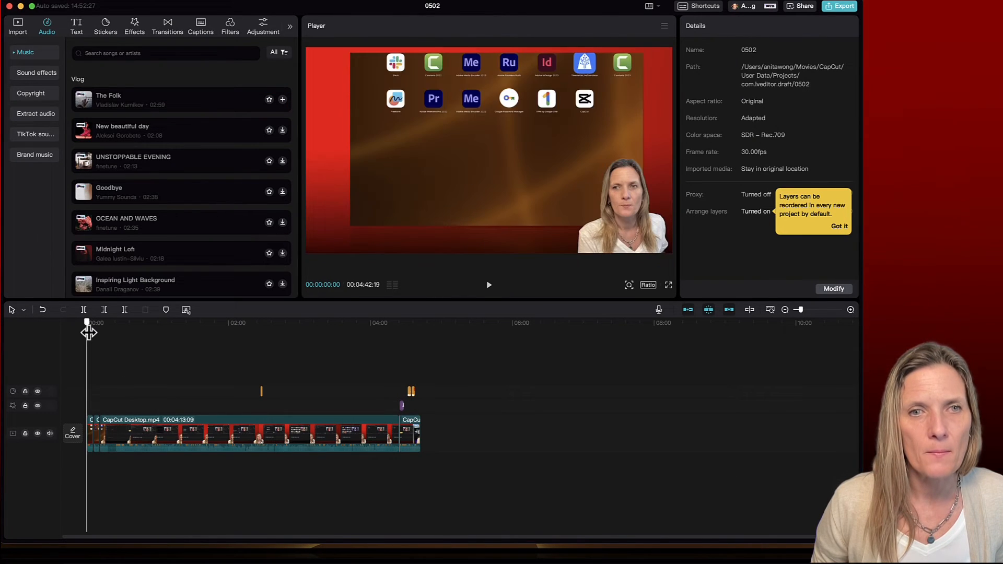
click(282, 100)
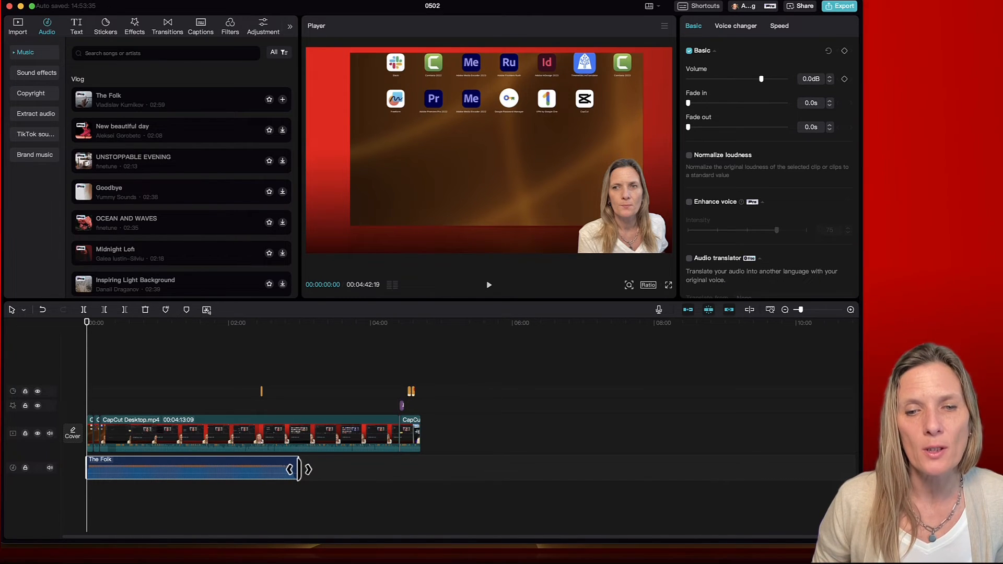
drag(299, 469, 291, 471)
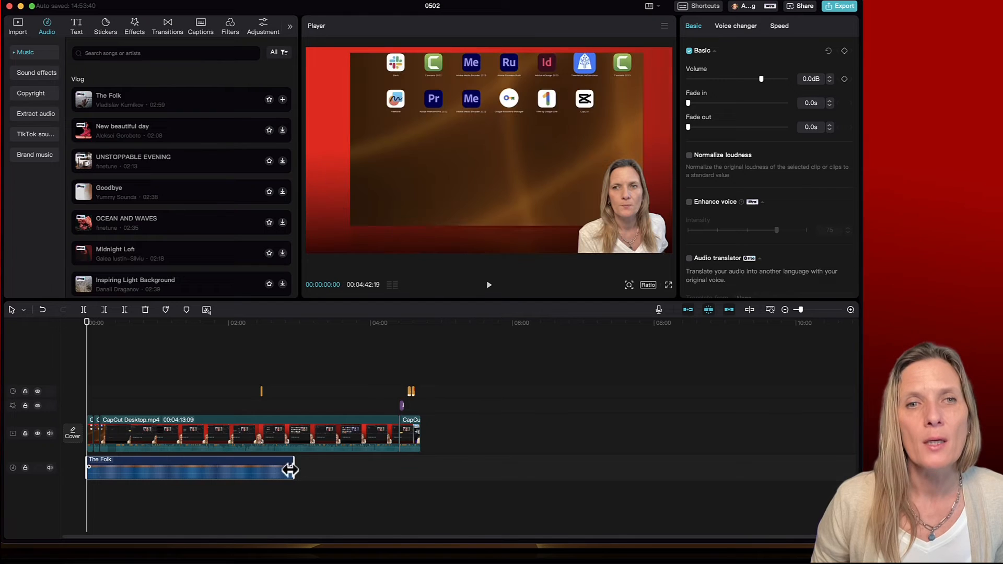
Add a second copy of The Folk at 00:02:55:01 and trim its end to the end of the video.
click(294, 331)
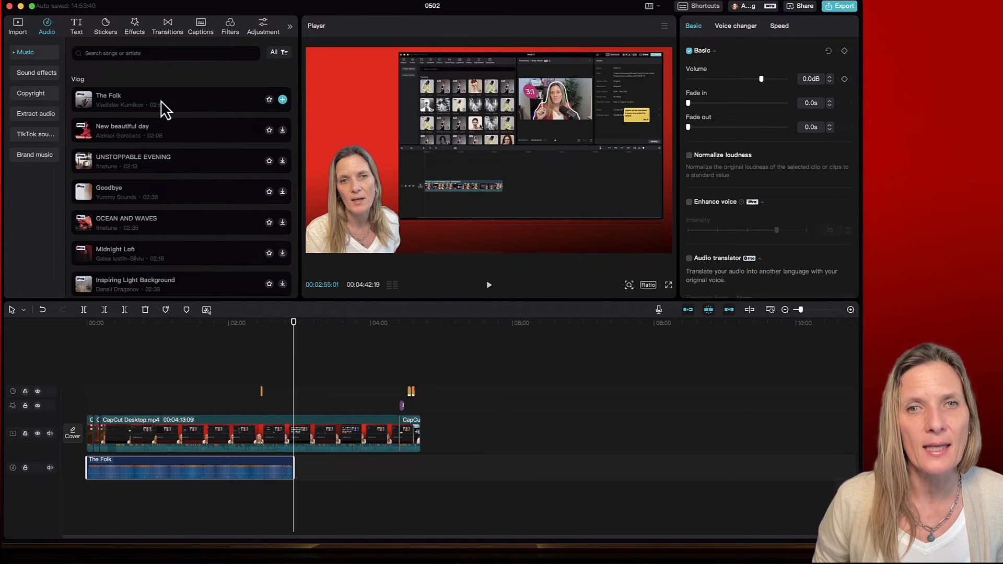
click(283, 100)
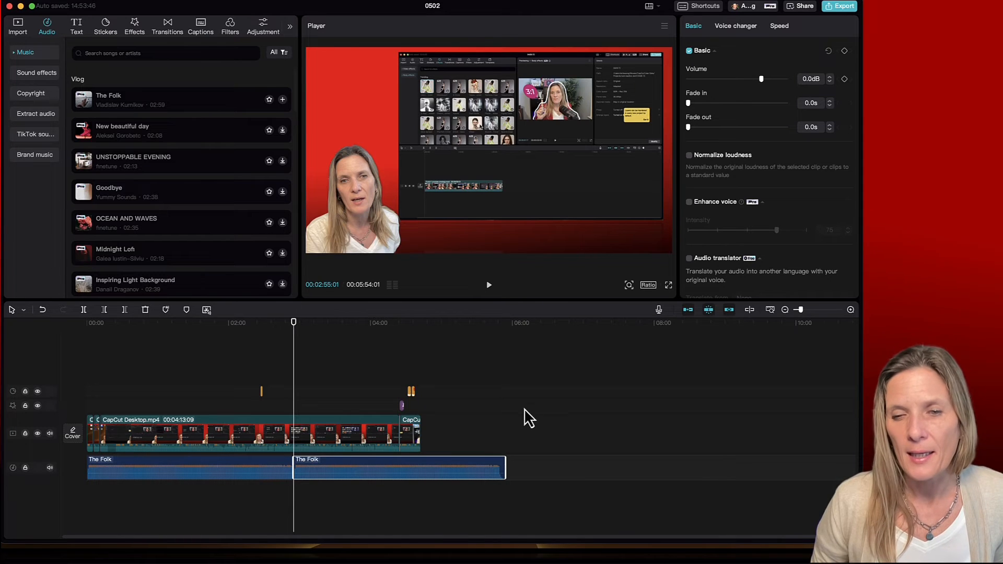
click(502, 468)
click(492, 471)
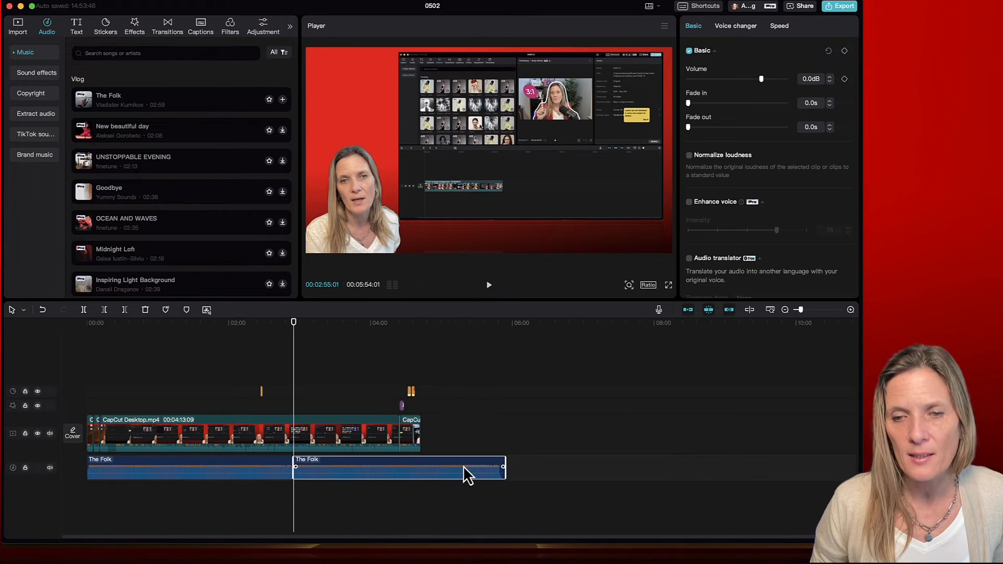
drag(504, 474, 418, 475)
Give the second music clip a fade-out of 6.3 s.
click(416, 335)
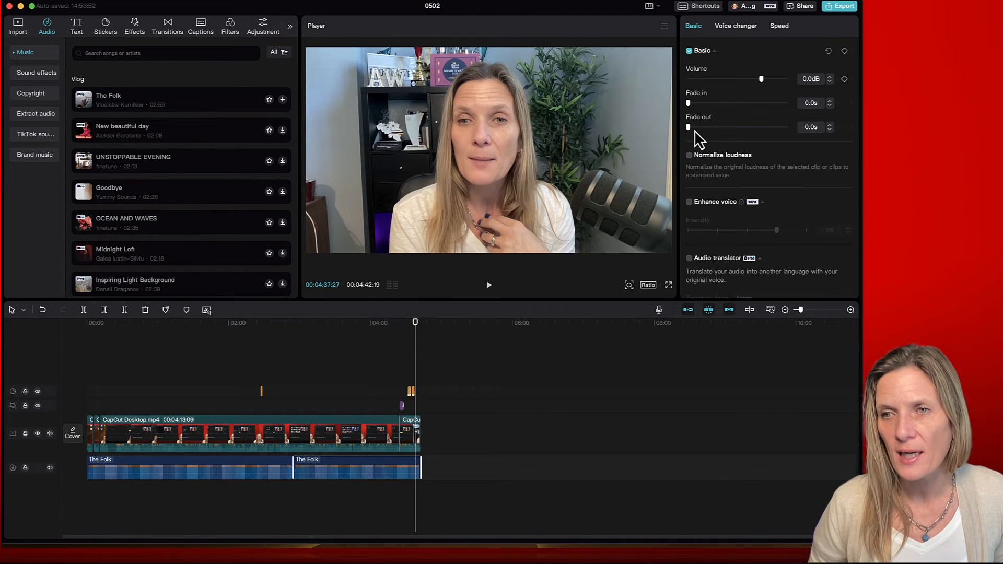
drag(689, 128, 741, 128)
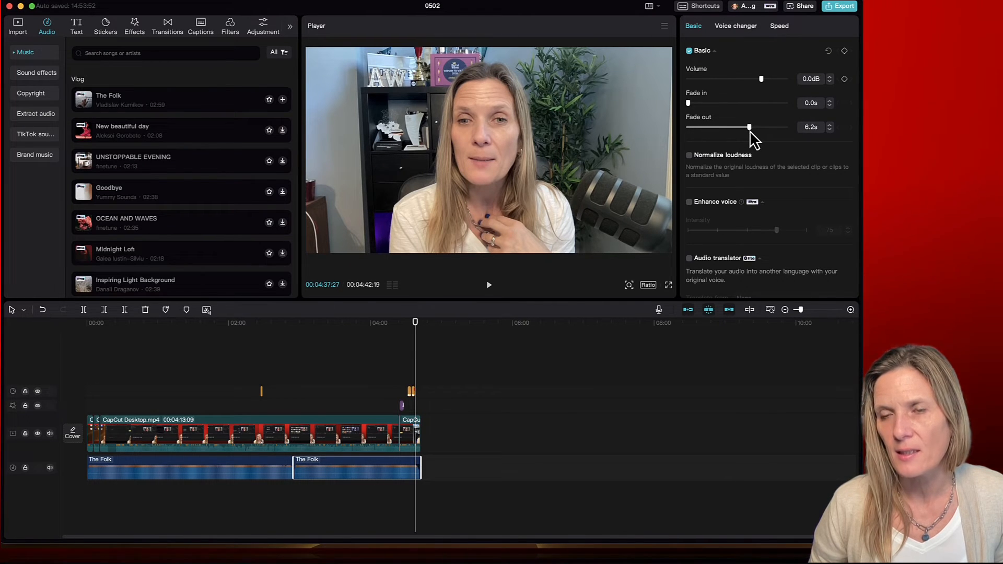
Try the second music clip at volumes of -20.1 dB and -12.5 dB, playing from 00:04:24:21.
scroll(750, 131, down, 1)
mouse_move(752, 71)
mouse_down()
mouse_move(706, 72)
mouse_move(737, 71)
mouse_up()
click(400, 329)
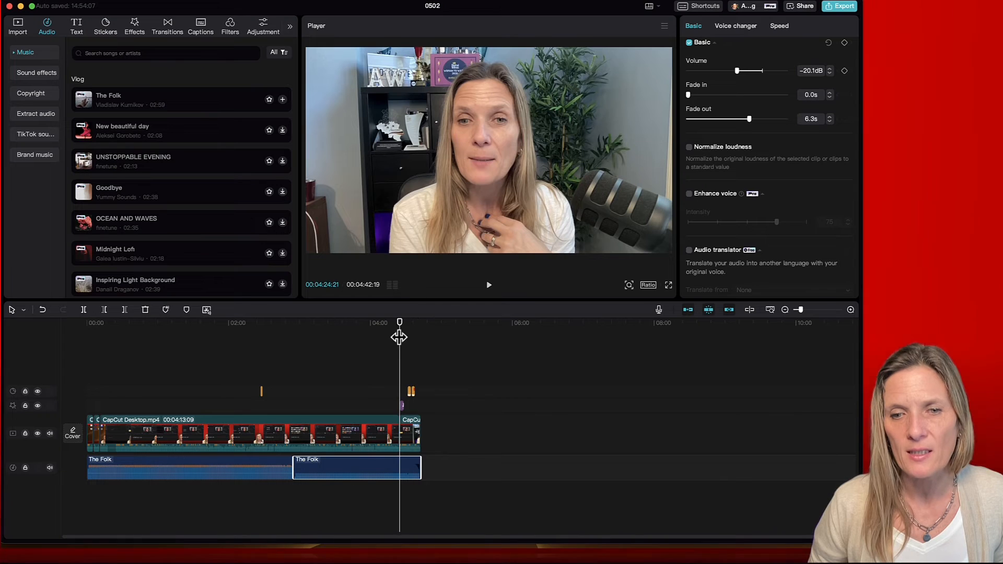
click(489, 286)
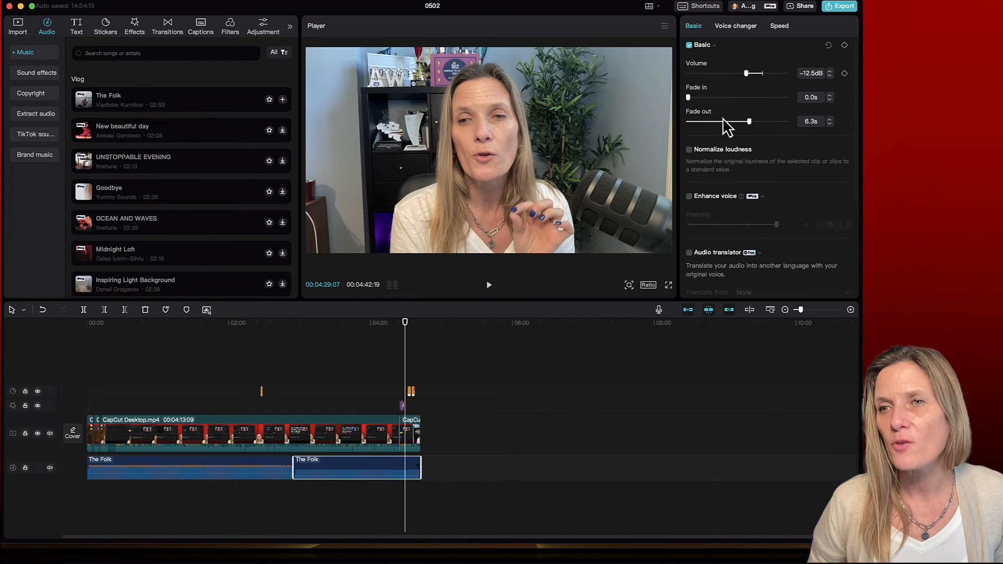
Set the second music clip's volume to 0.0 dB and play its fade-out from 00:04:40:00.
click(816, 310)
scroll(721, 428, right, 10)
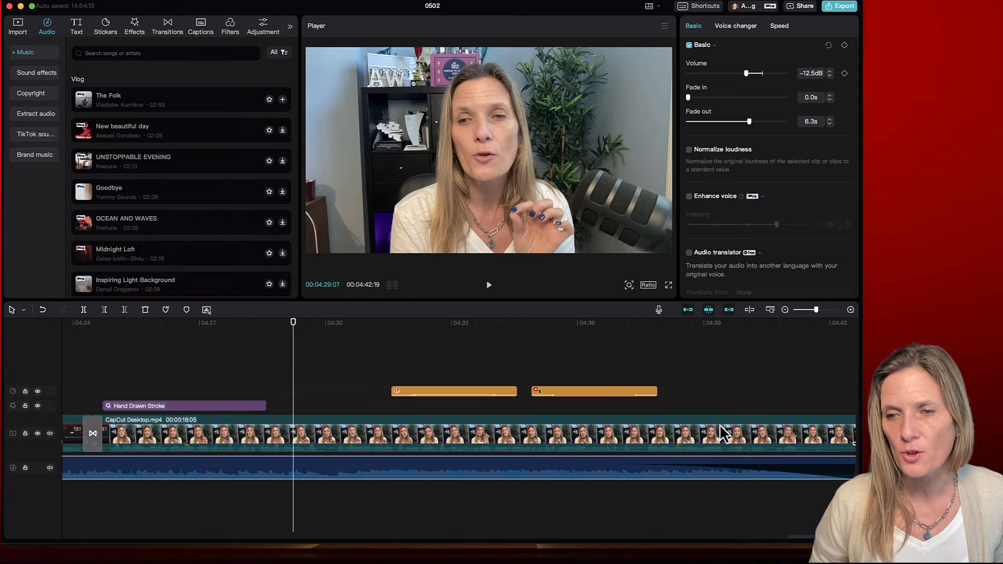
click(507, 325)
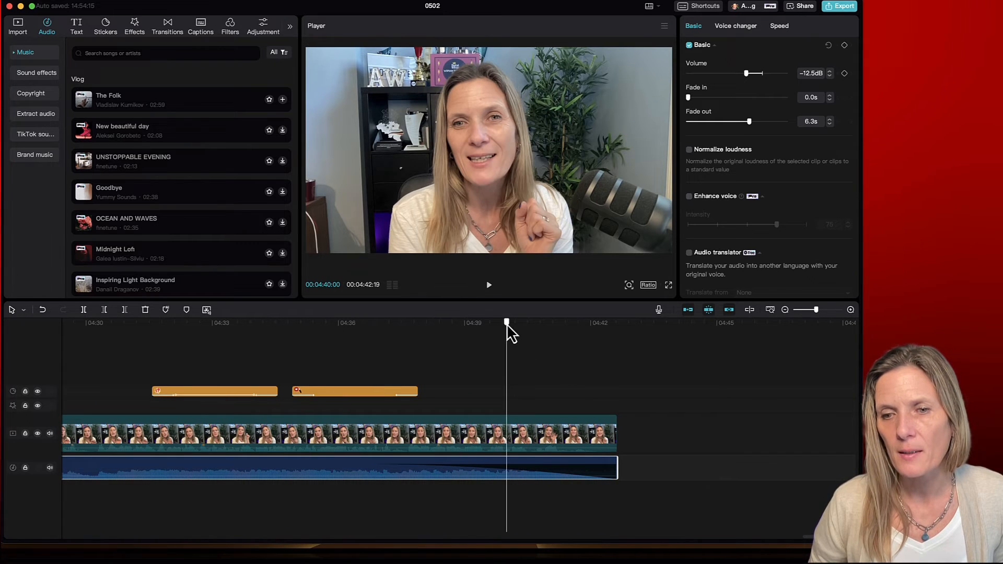
drag(746, 73, 761, 74)
key(space)
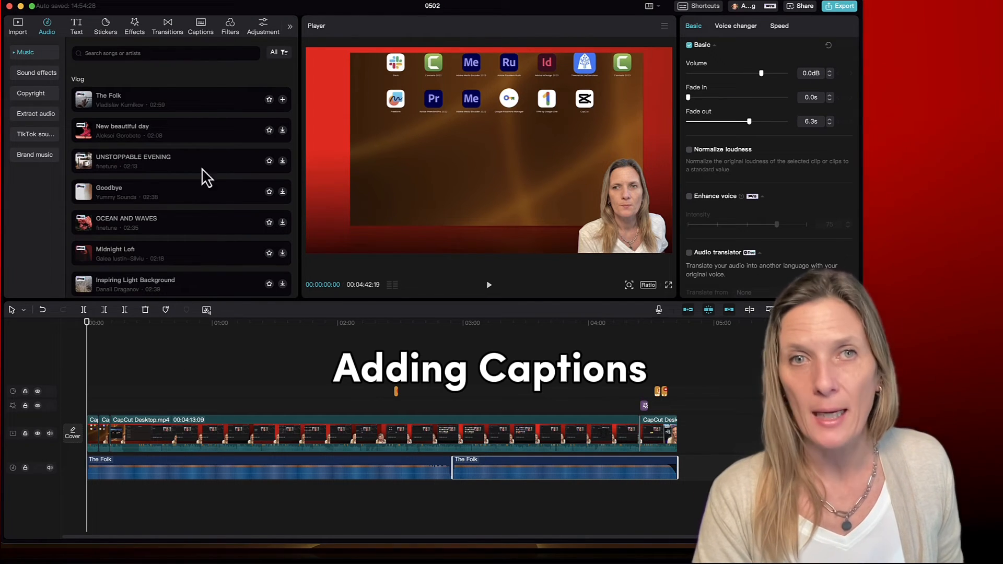
Generate auto captions for the video with English as the spoken language and bilingual captions switched off.
click(201, 26)
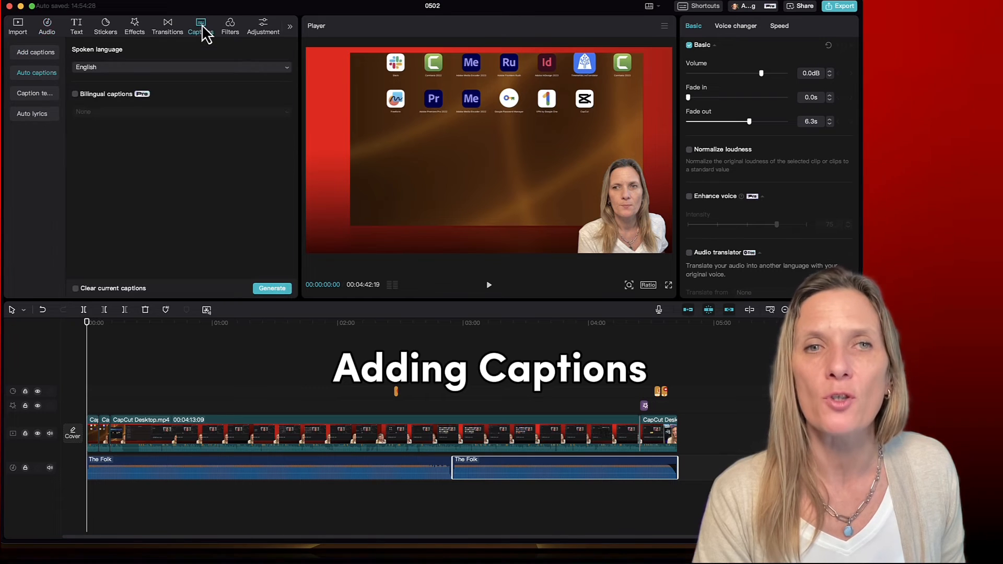
click(75, 94)
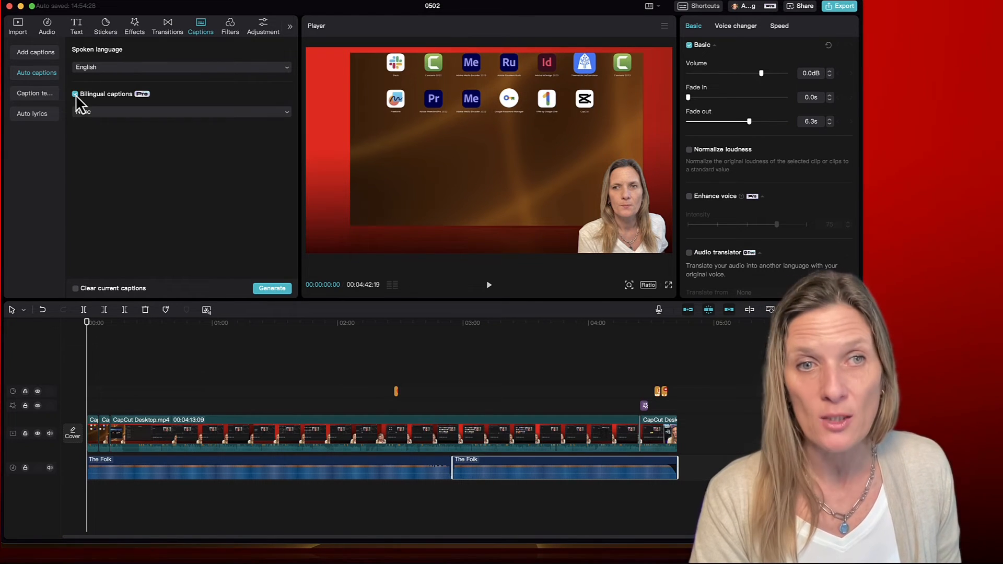
click(96, 112)
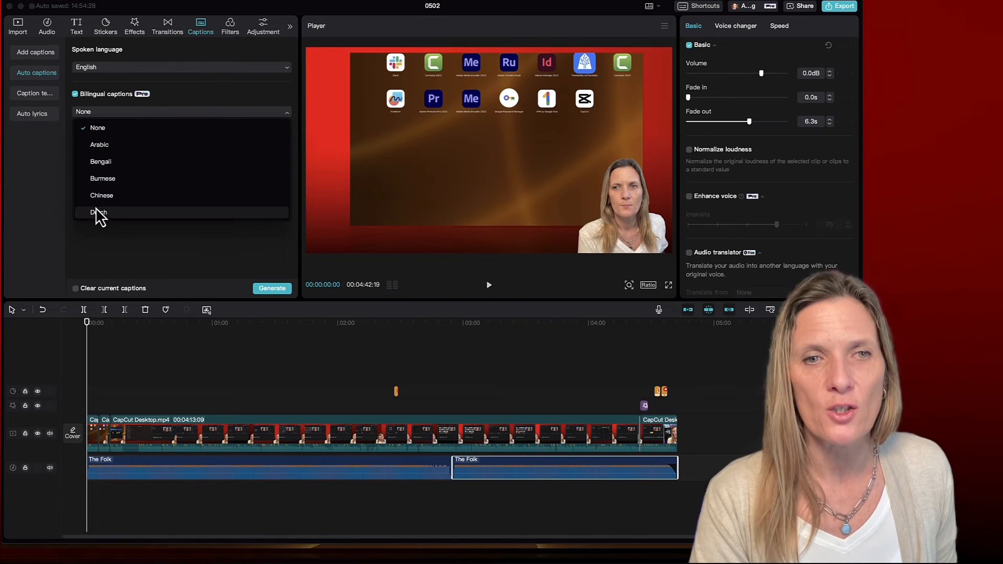
scroll(97, 212, down, 10)
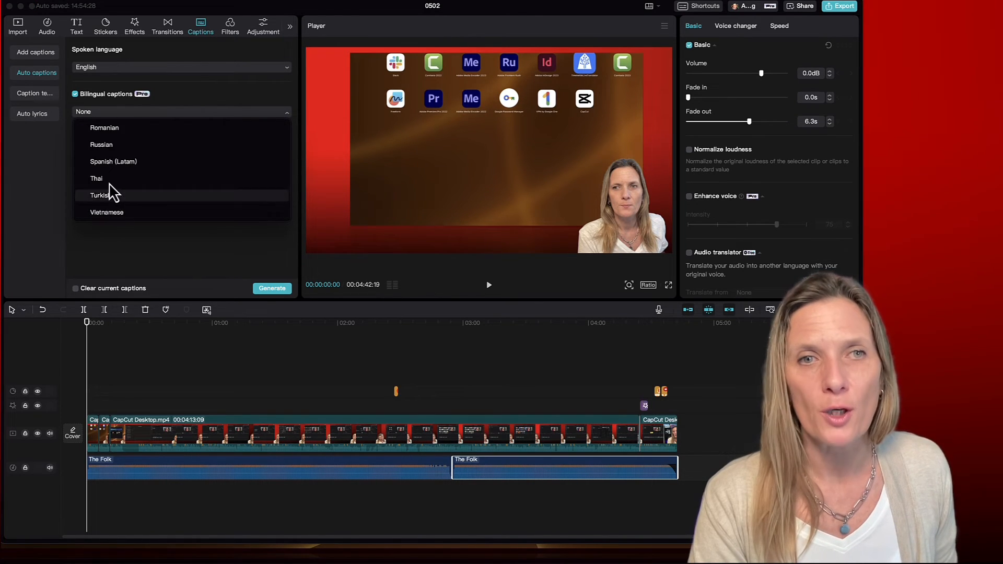
click(75, 94)
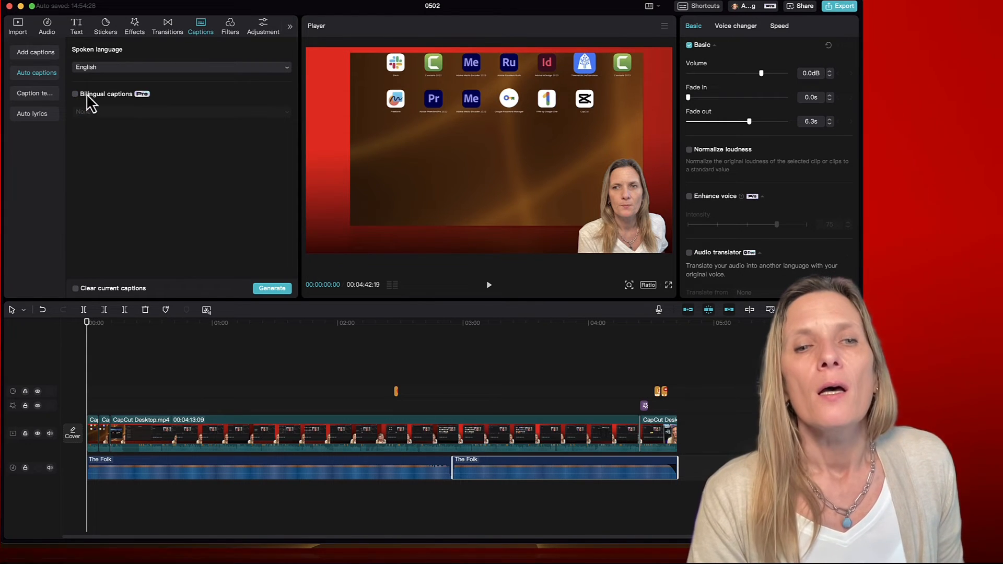
click(273, 289)
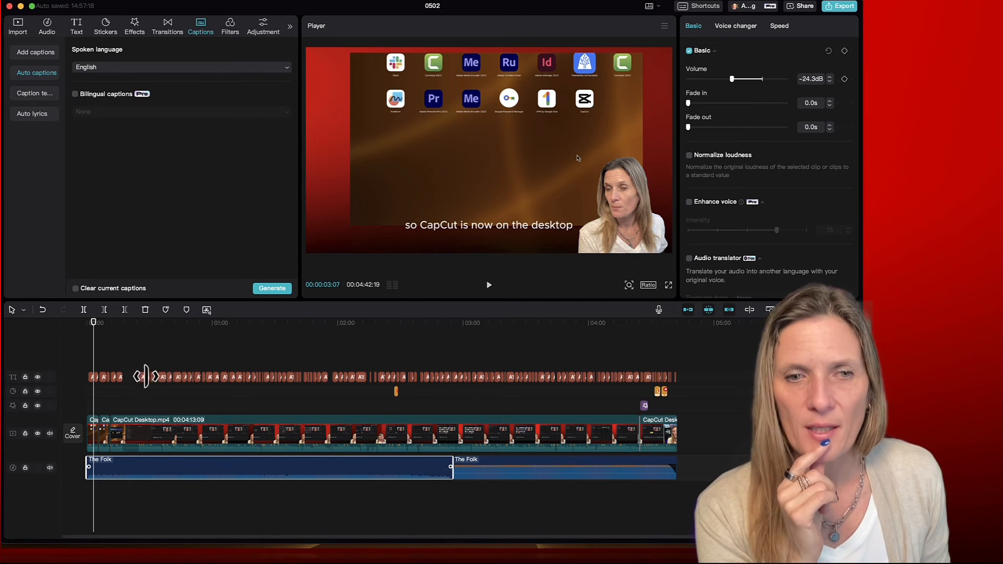
Select the first caption and play the captioned video from 00:00:03:07 to check the caption timing.
click(92, 378)
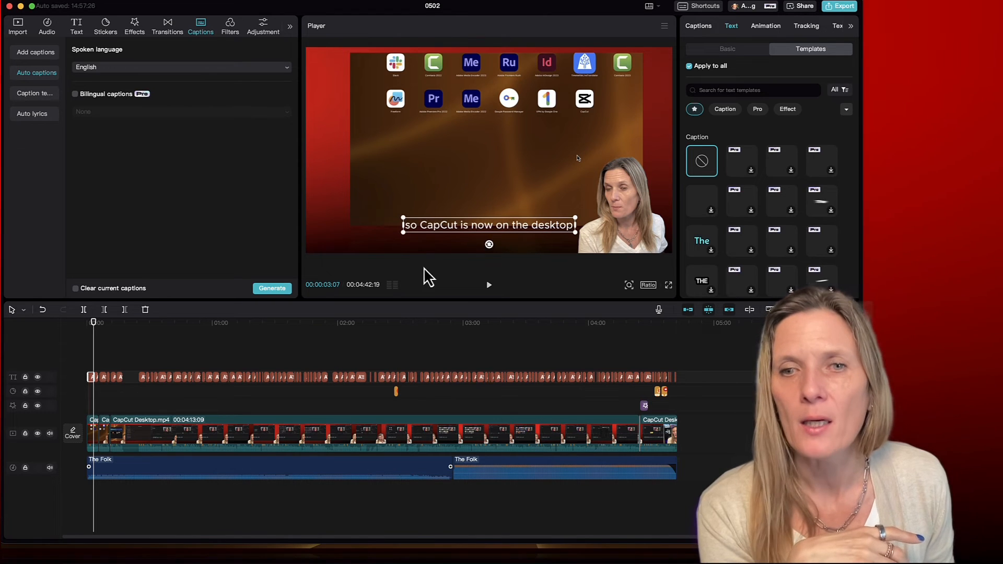
click(489, 284)
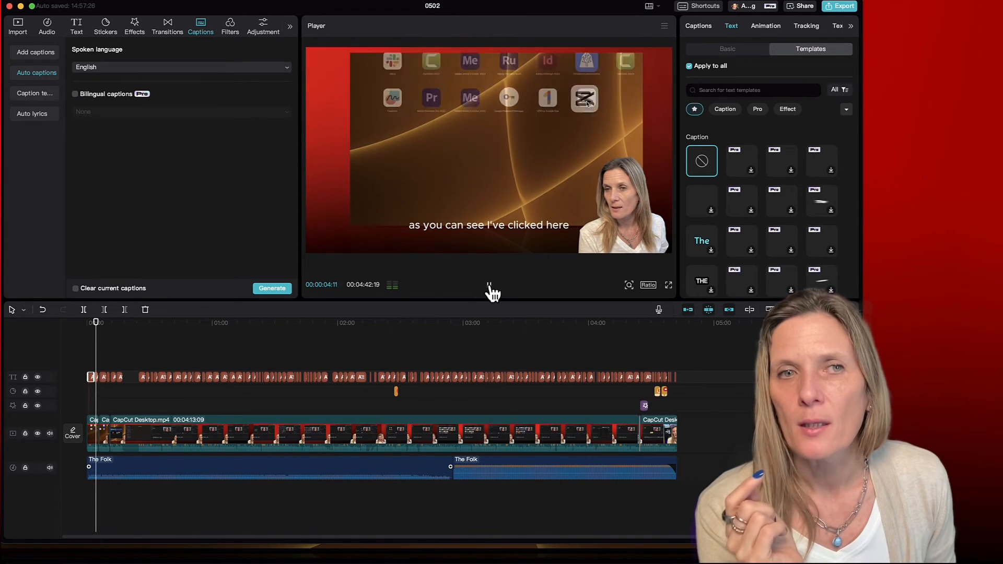
click(489, 284)
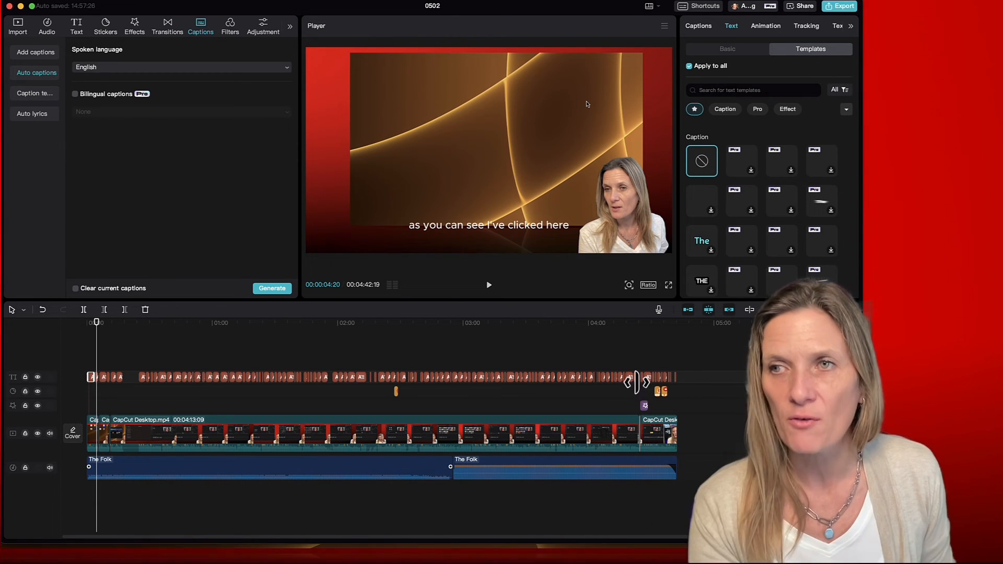
Export only the captions as an SRT file named 0502, leaving video and audio out of the export.
click(833, 9)
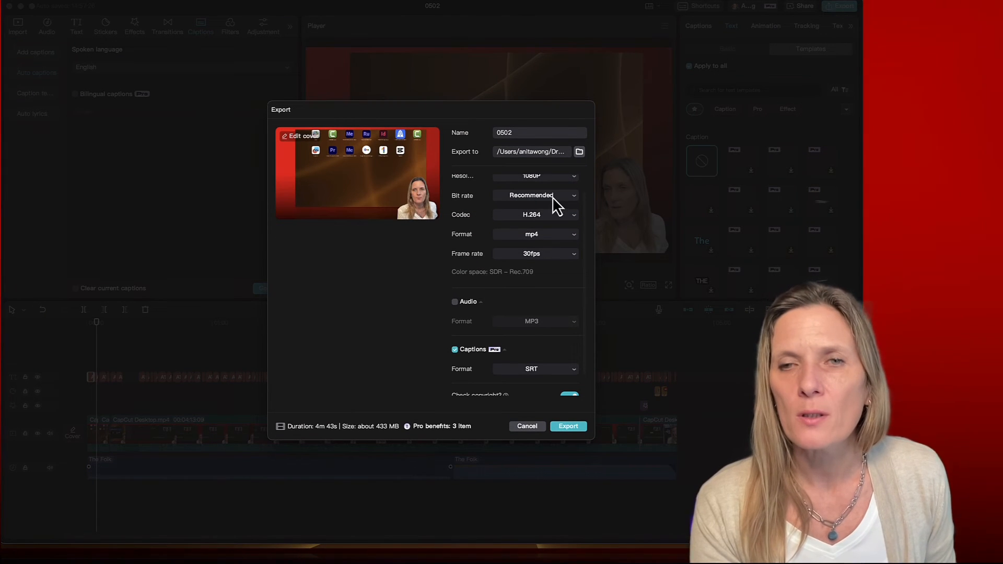
scroll(556, 205, up, 1)
scroll(553, 196, down, 3)
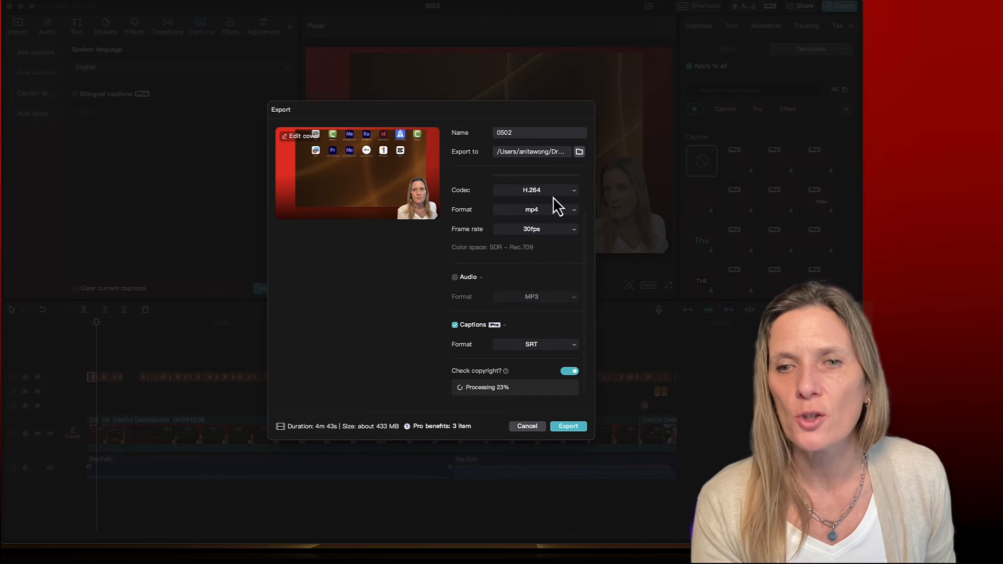
click(455, 325)
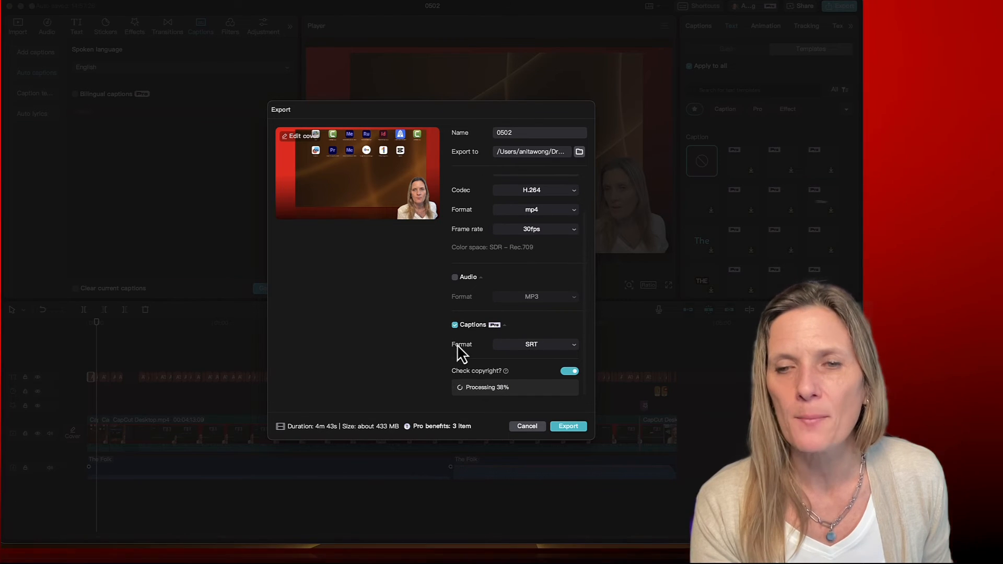
scroll(540, 355, up, 3)
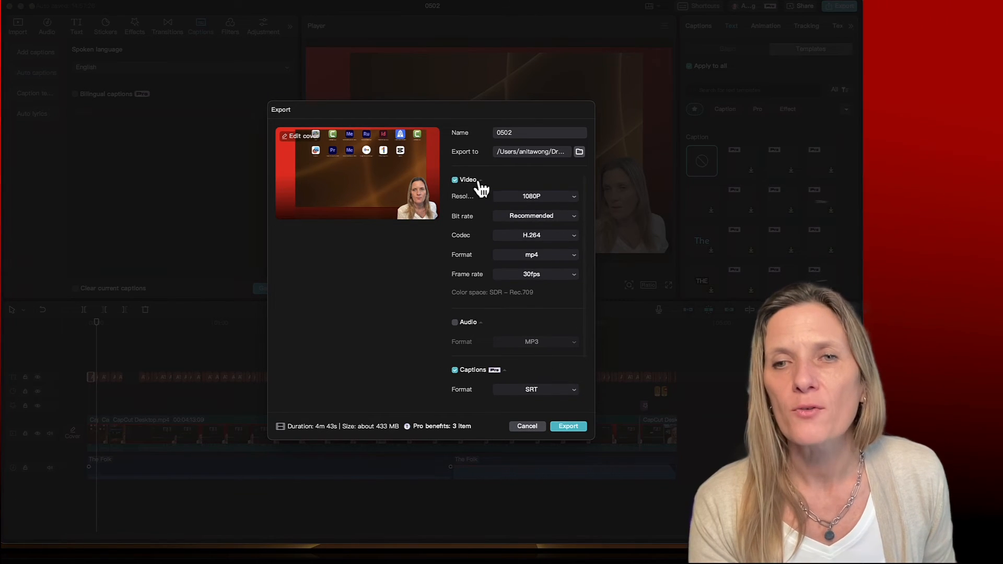
click(455, 180)
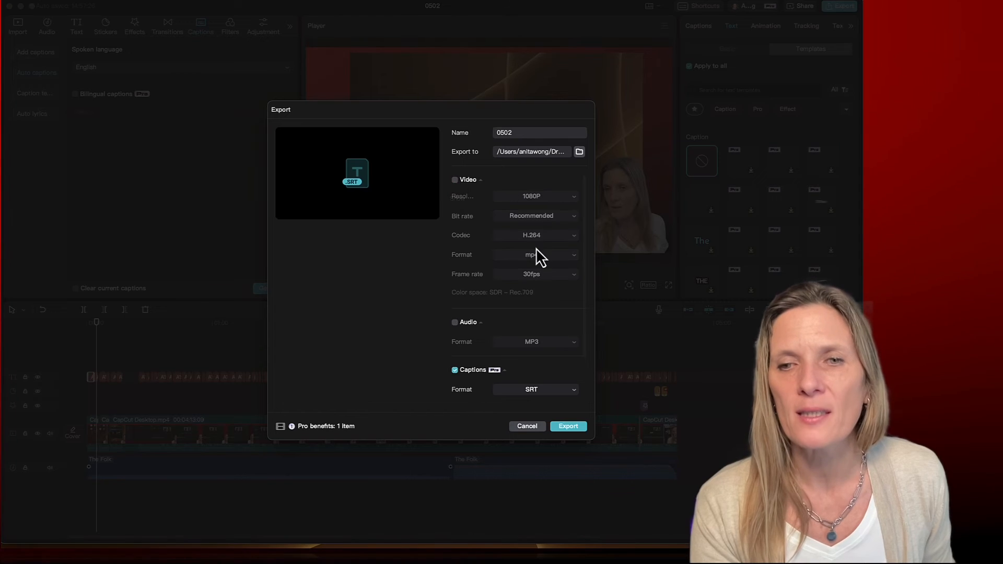
scroll(526, 331, down, 3)
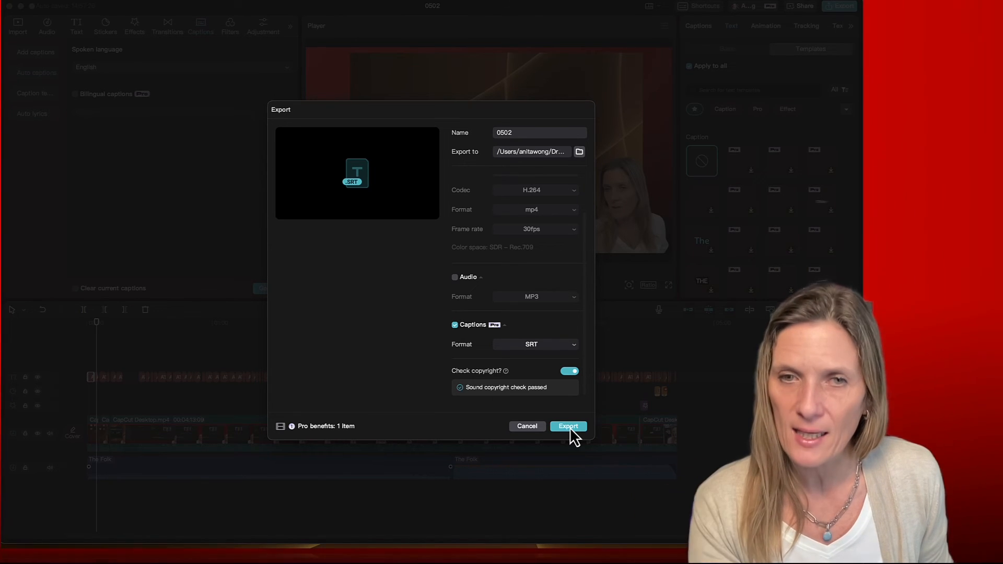
click(569, 427)
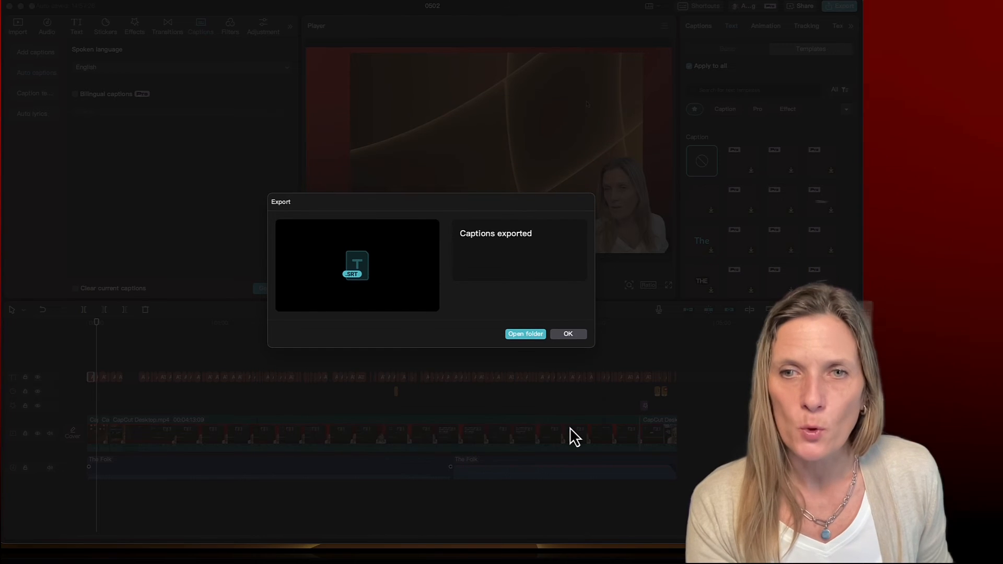
click(567, 335)
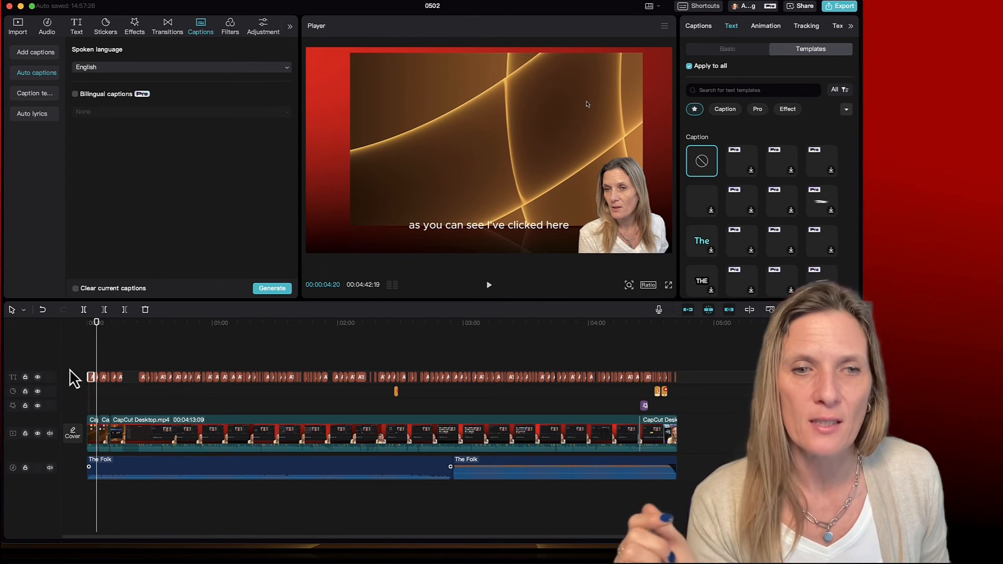
Hide the caption track and export 0502(1) as a 1080P, 30fps H.264 mp4 video plus an MP3 audio file, without sharing it.
click(37, 378)
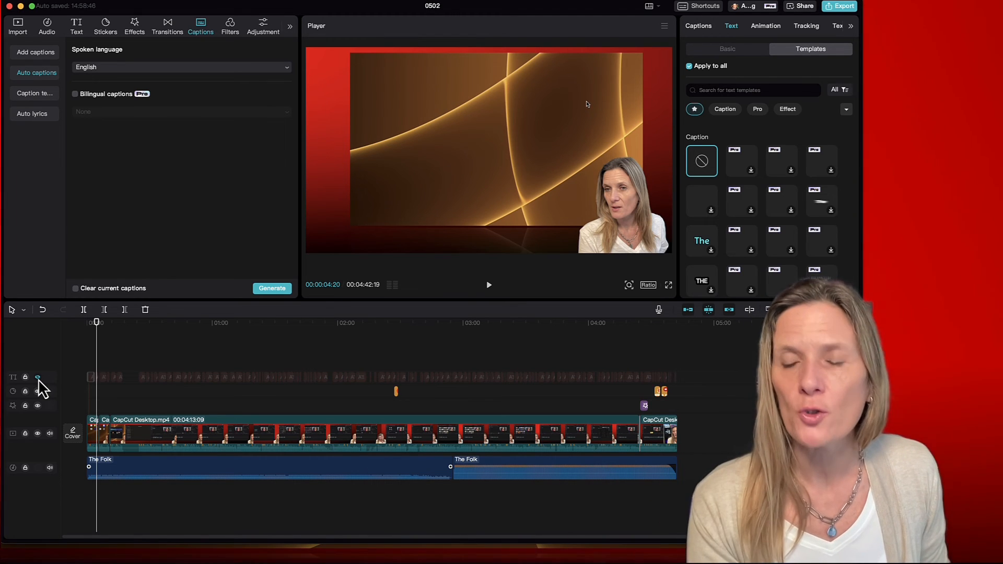
click(839, 6)
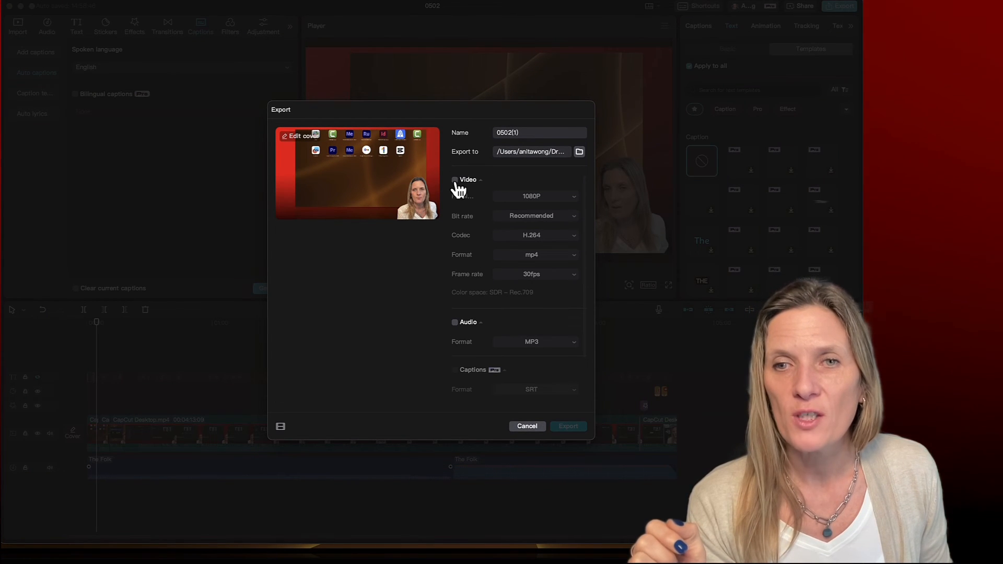
scroll(459, 189, down, 2)
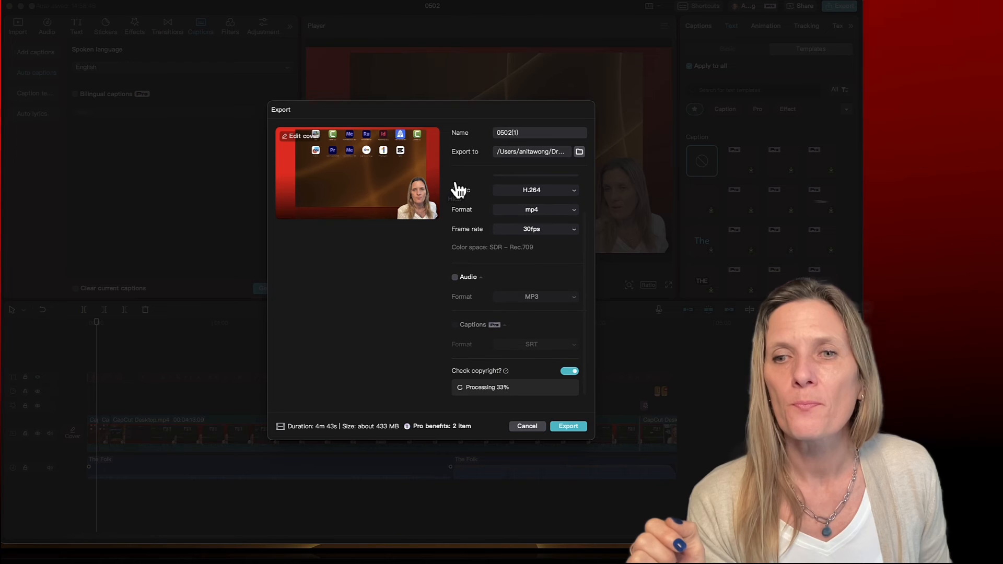
click(454, 277)
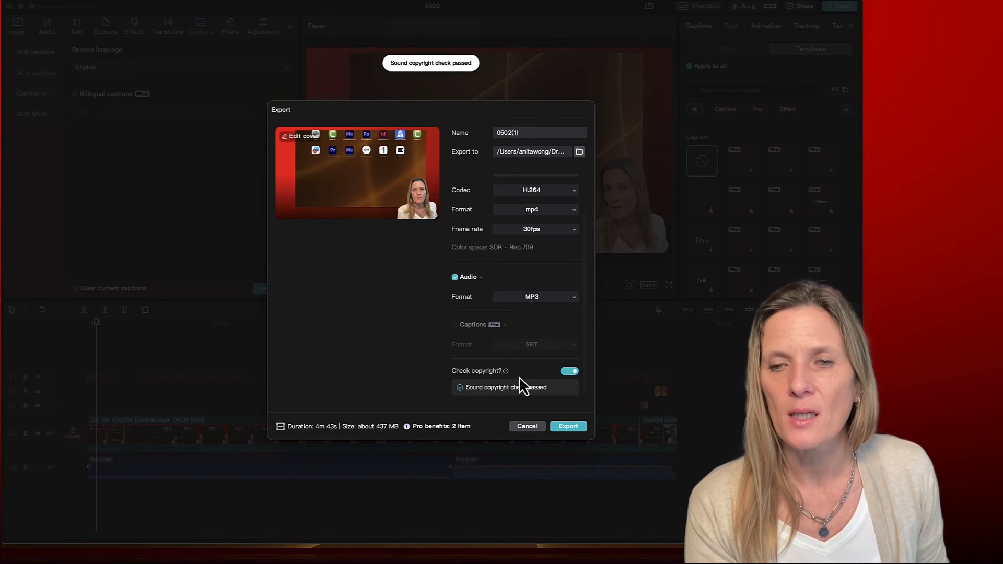
click(569, 428)
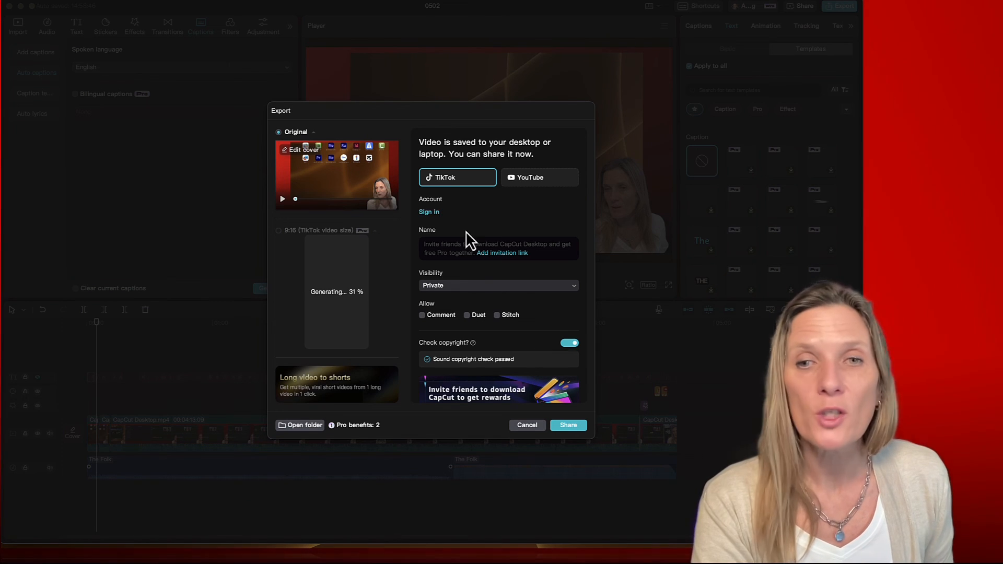
click(527, 426)
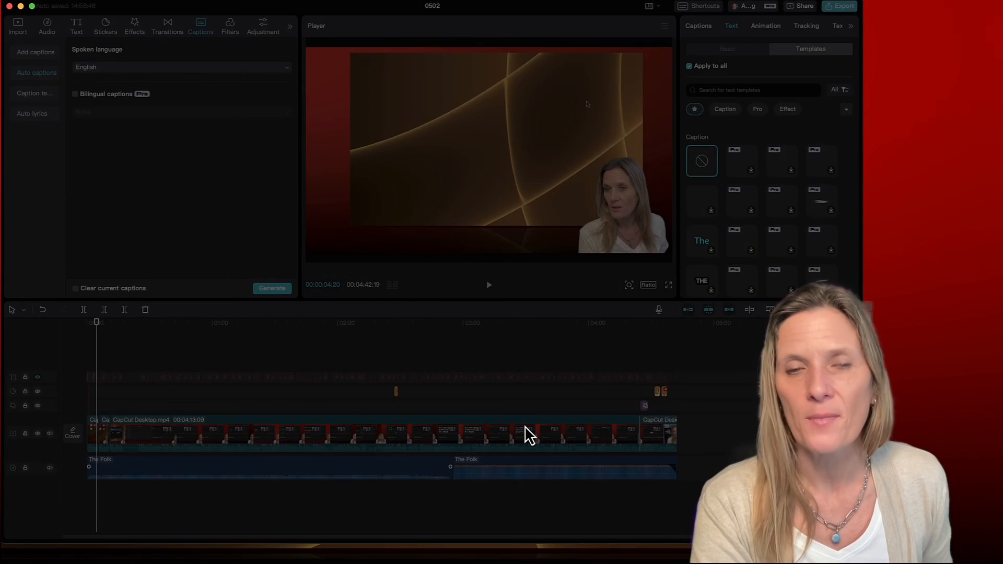